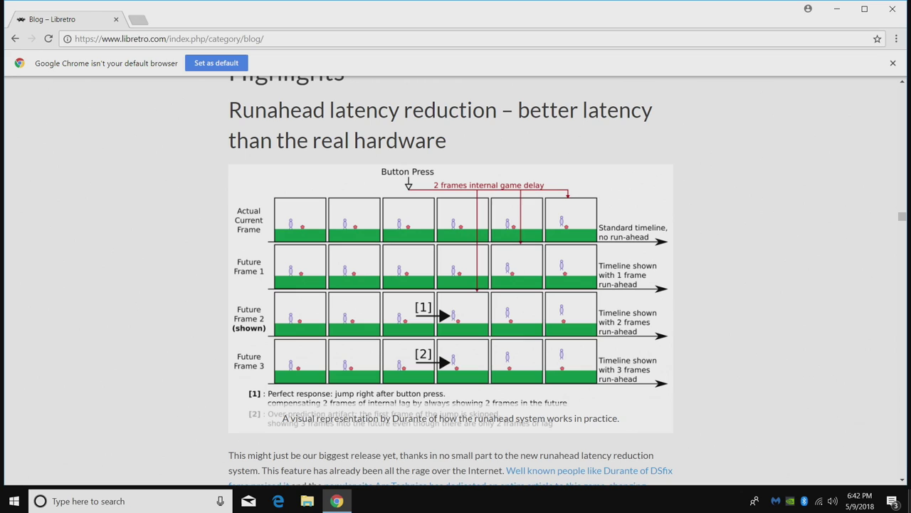
- Read the Runahead latency reduction section of the Libretro blog post, including the supported platforms and basic usage notes
scroll(803, 238, "down", 6)
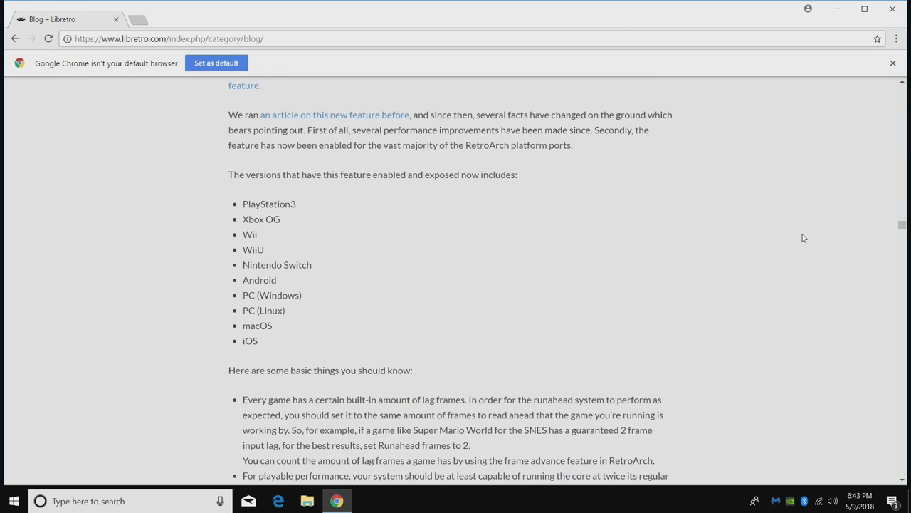
scroll(803, 237, "down", 3)
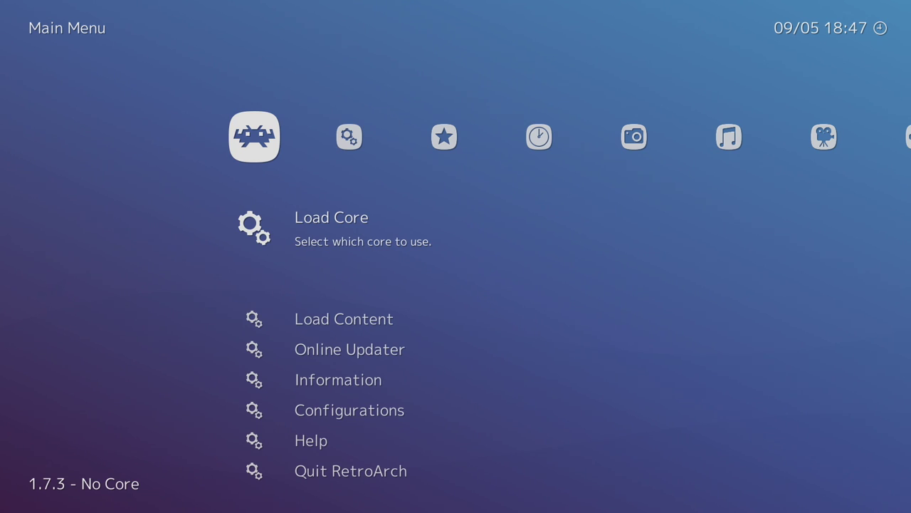
- Switch to RetroArch and change the Menu Toggle Gamepad Combo in the input settings
key("Right")
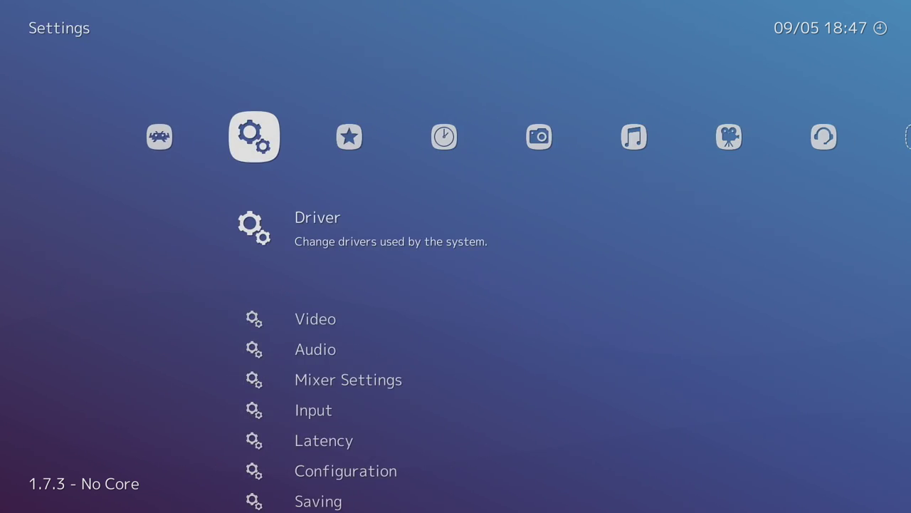
key("Down")
key("Down")
key("Down")
key("Down")
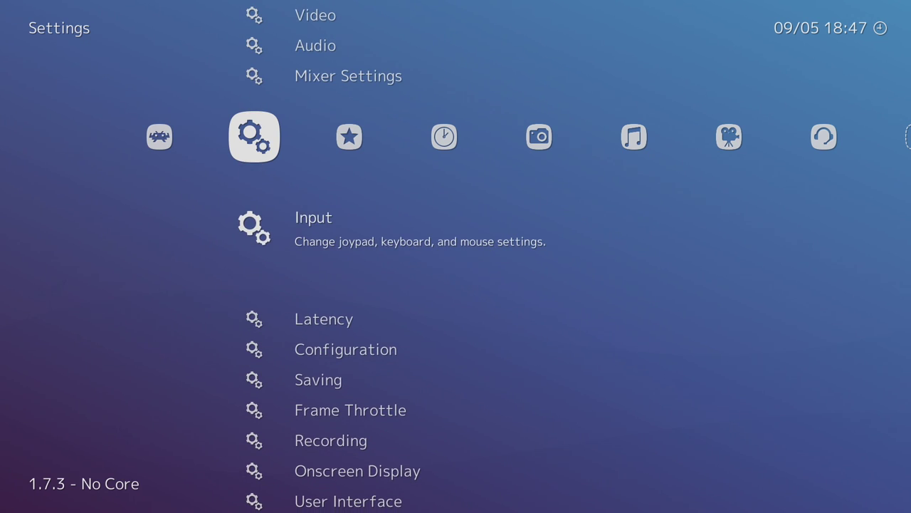
key("Return")
key("Down")
key("Down")
key("Down")
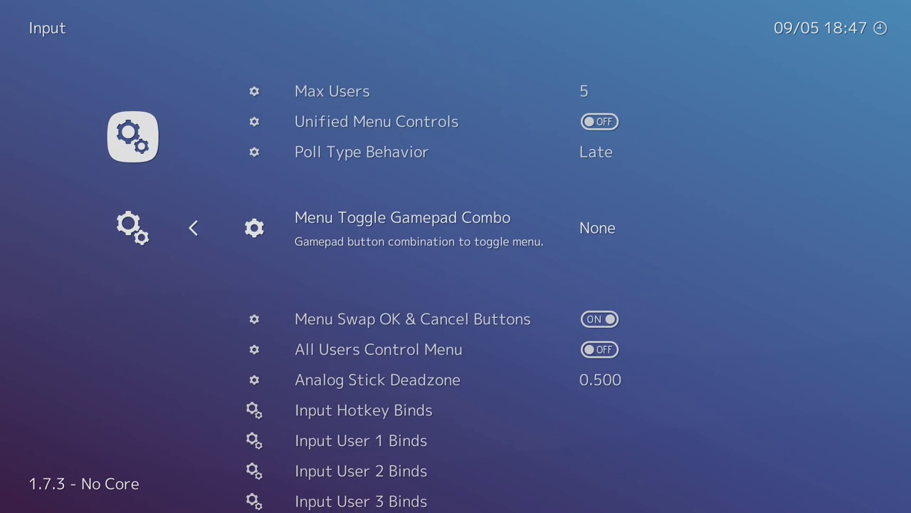
key("Right")
key("Right")
key("BackSpace")
- Save the current RetroArch configuration to the existing configuration file
key("Left")
key("Down")
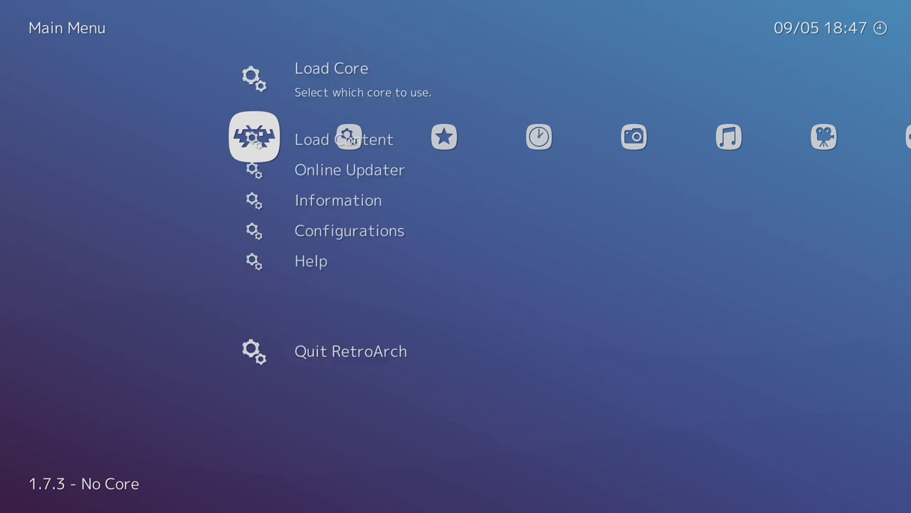
key("Down")
key("Down")
key("Down")
key("Down")
key("Return")
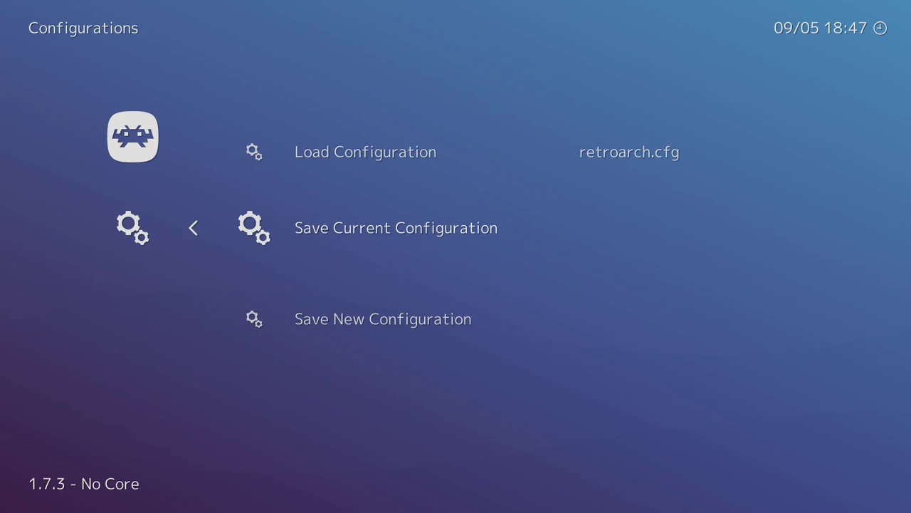
key("Return")
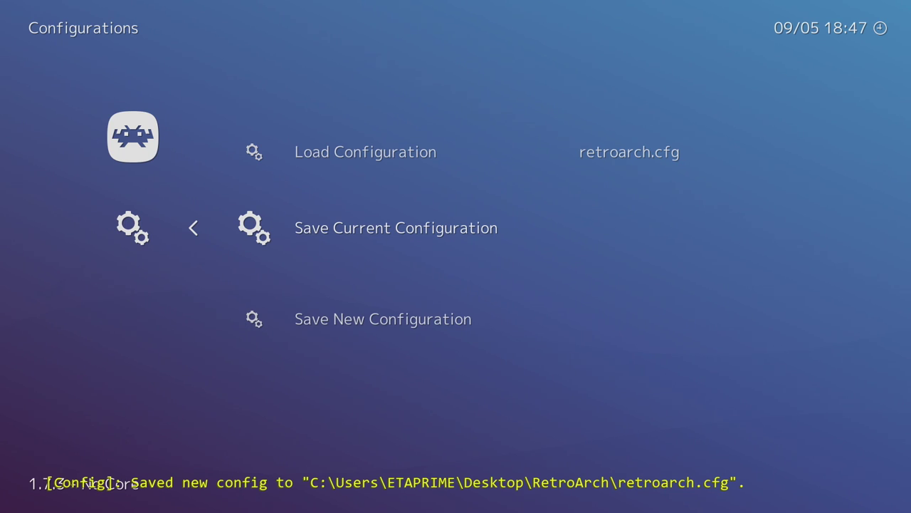
key("BackSpace")
- Browse the recently played games and their associated cores in the History list
key("Up")
key("Up")
key("Up")
key("Up")
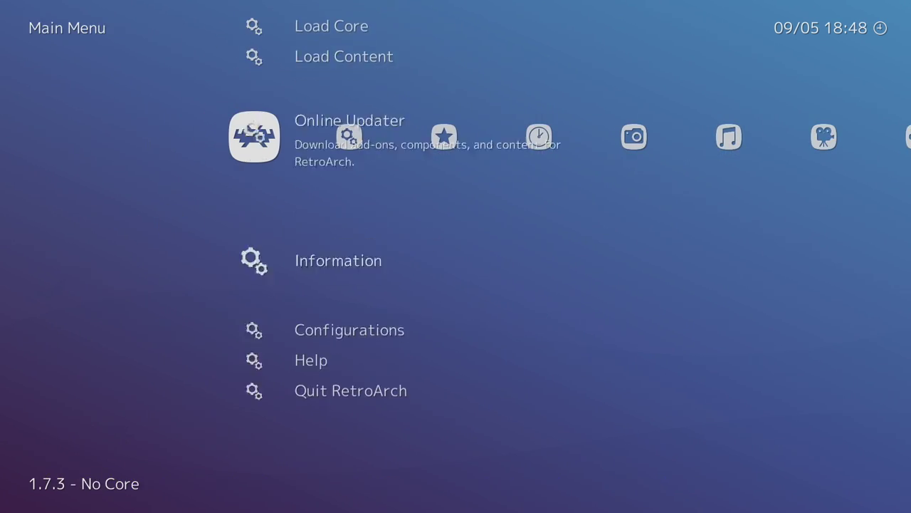
key("Right")
key("Right")
key("Right")
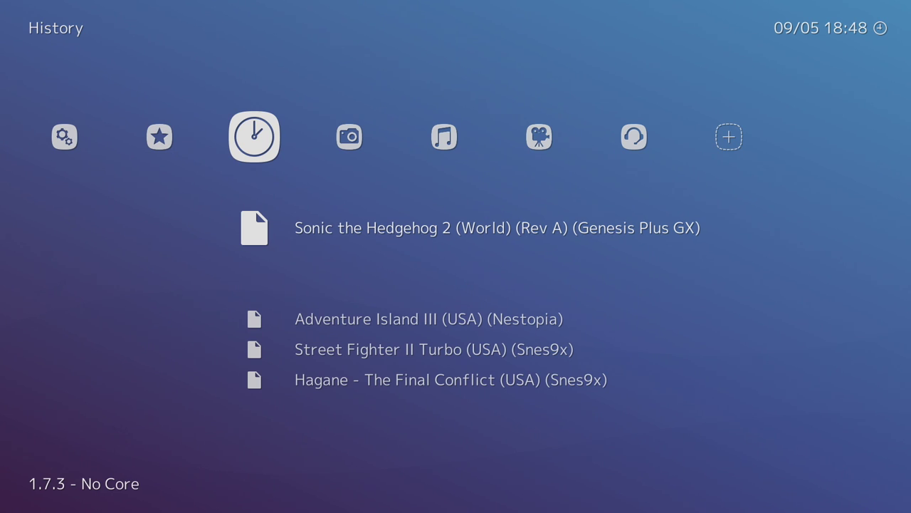
key("Down")
key("Down")
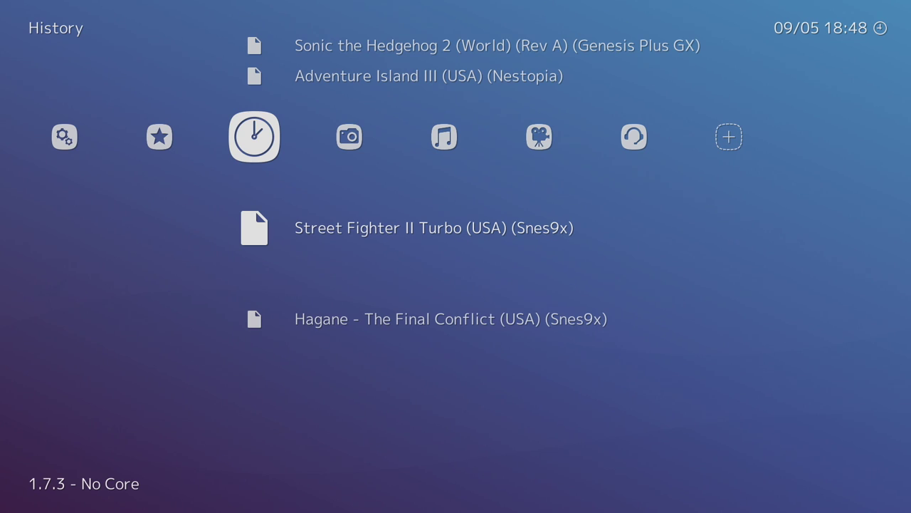
key("Up")
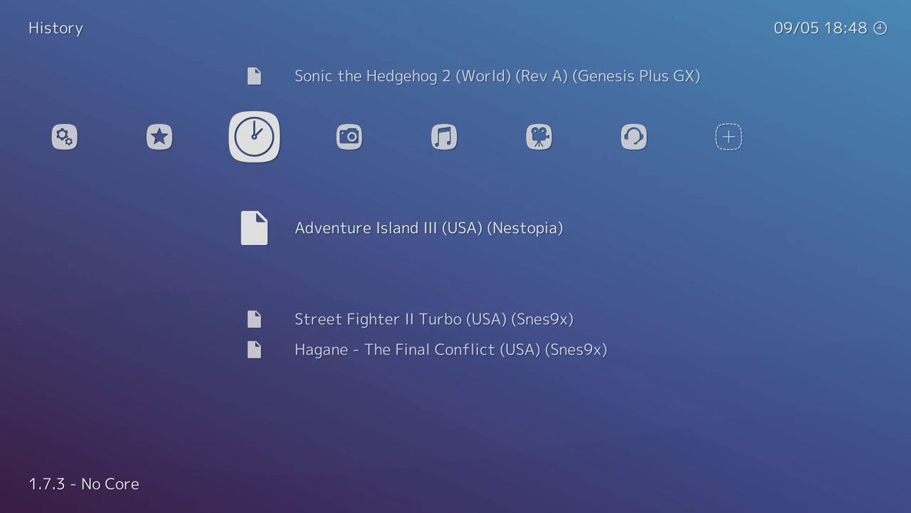
key("Up")
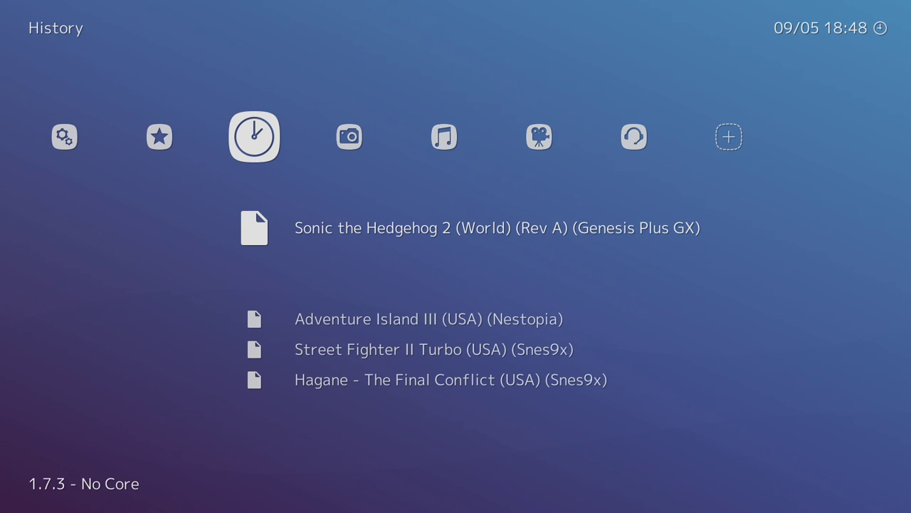
- Run Hagane - The Final Conflict (USA) with the Snes9x core from the History list
key("Down")
key("Down")
key("Down")
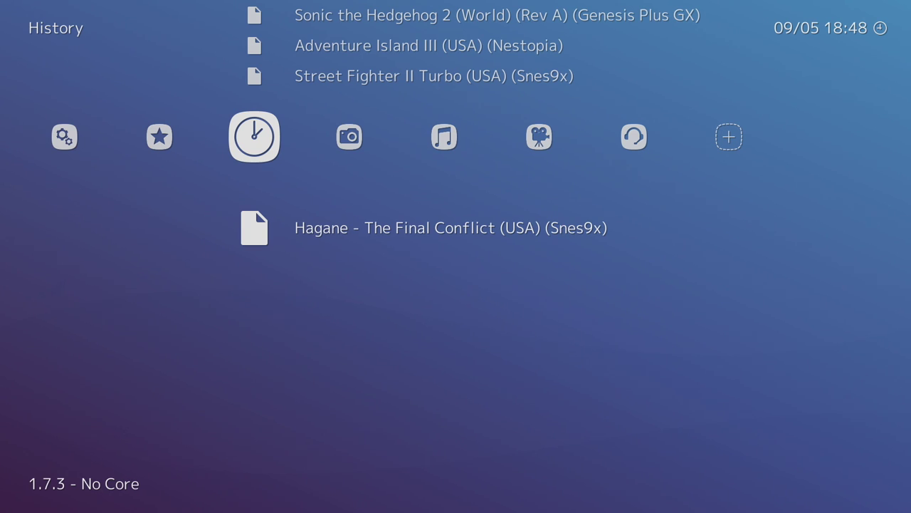
key("Return")
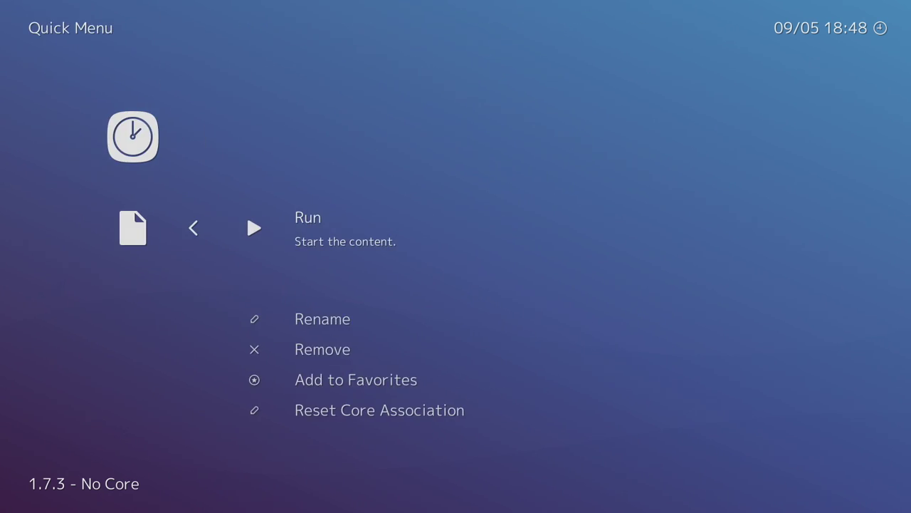
key("Return")
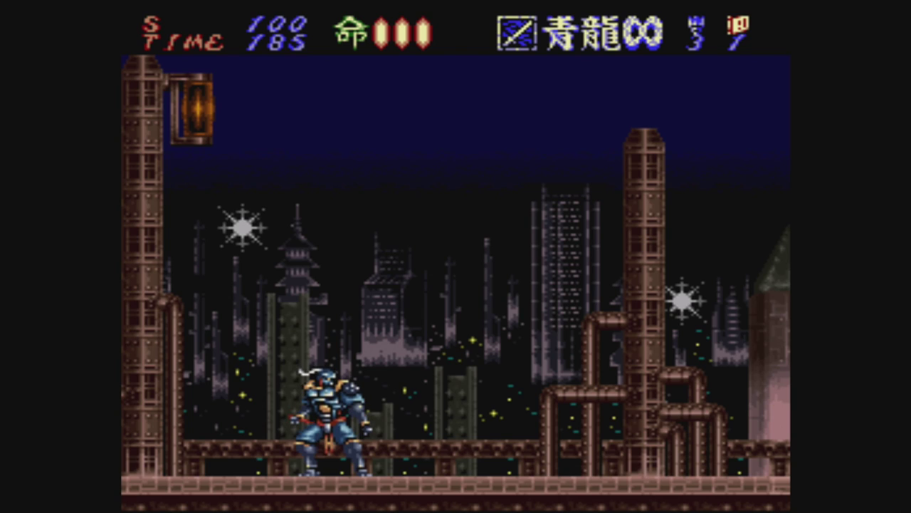
- Pause and unpause the game, and make the character crouch to check the input response without run-ahead
key("p")
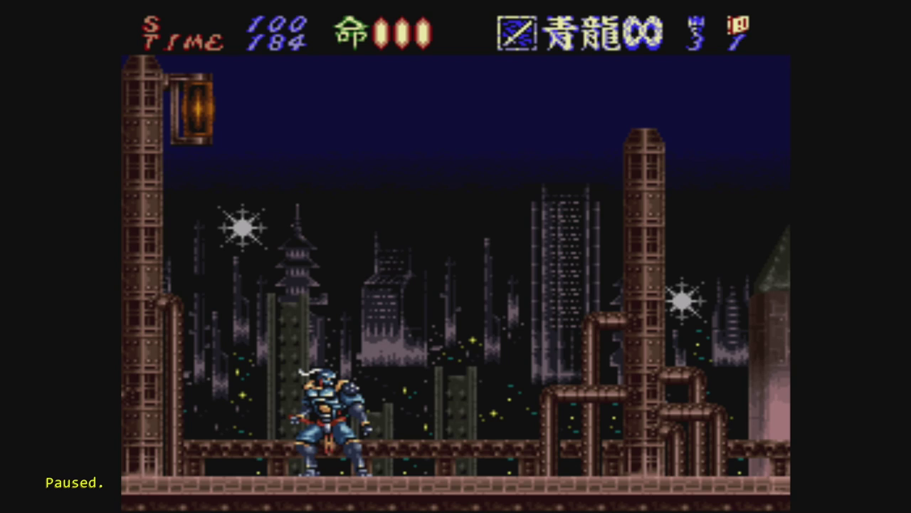
key("p")
key("Down")
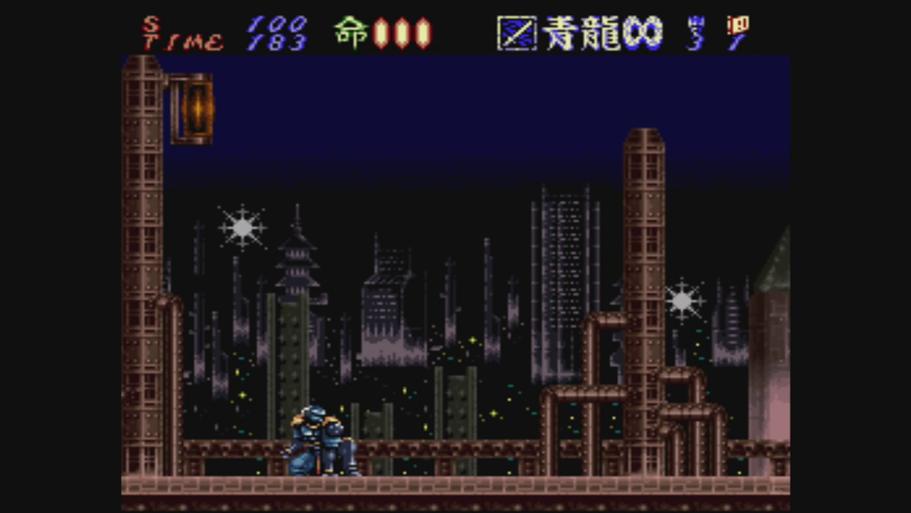
- Turn on Run-Ahead to Reduce Latency in the latency settings of the running game
key("F1")
key("Down")
key("Down")
key("Down")
key("Down")
key("Down")
key("Down")
key("Down")
key("Down")
key("Down")
key("Down")
key("Down")
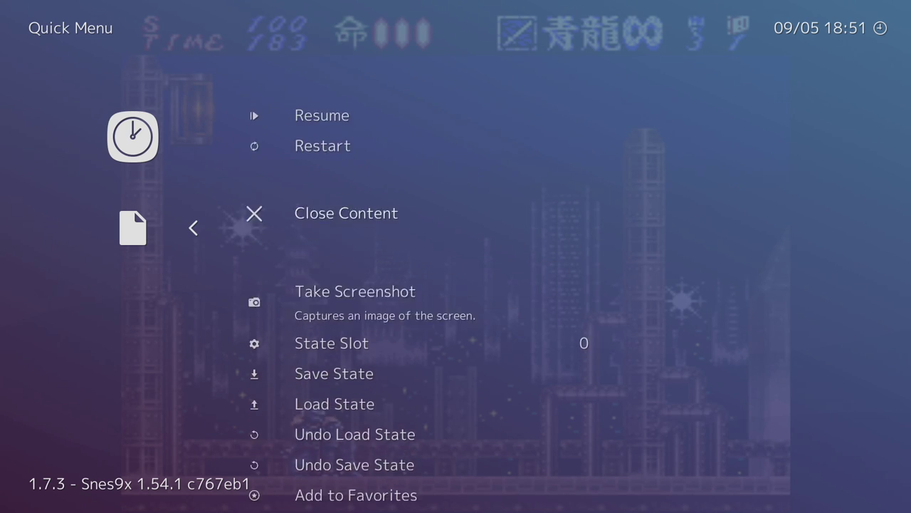
key("Down")
key("Down")
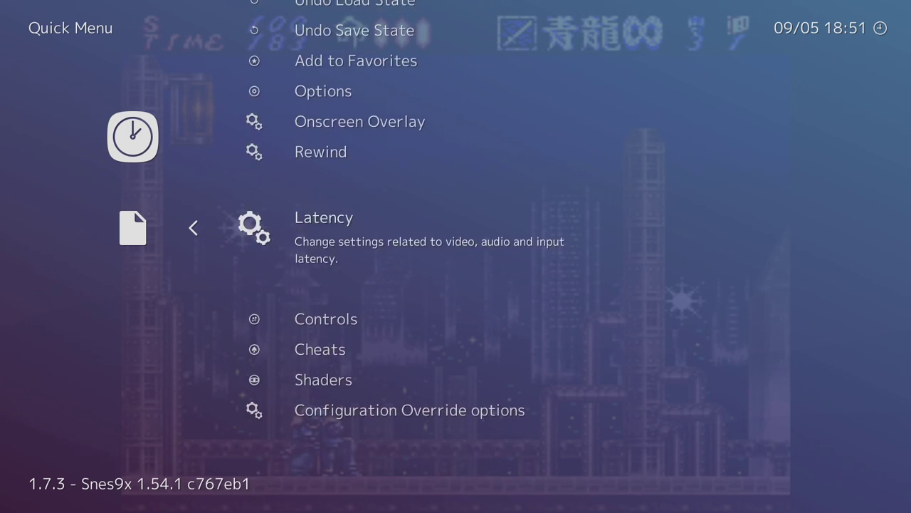
key("Return")
key("Down")
key("Down")
key("Down")
key("Down")
key("Down")
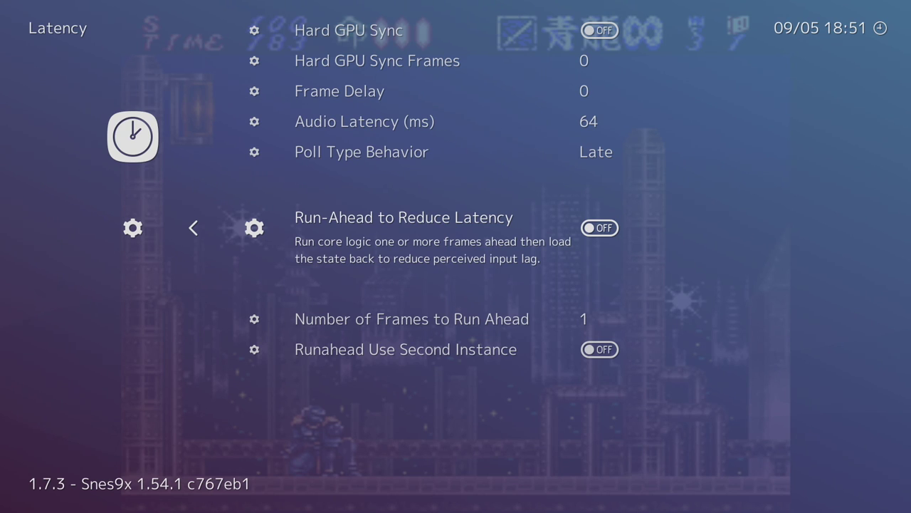
key("Return")
- Set the Number of Frames to Run Ahead to 2 and leave the latency settings
key("Down")
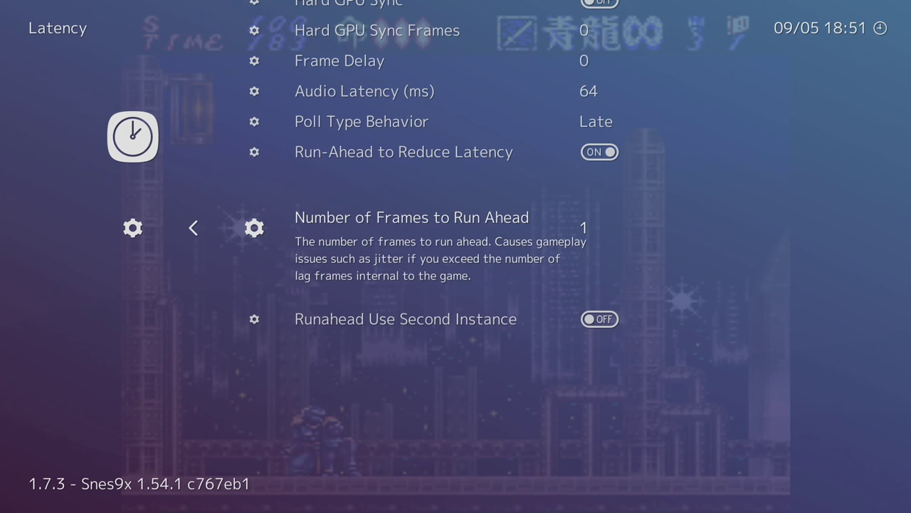
key("Right")
key("BackSpace")
- Examine the Configuration Override options for saving core overrides and game overrides, without saving either
key("Down")
key("Down")
key("Down")
key("Down")
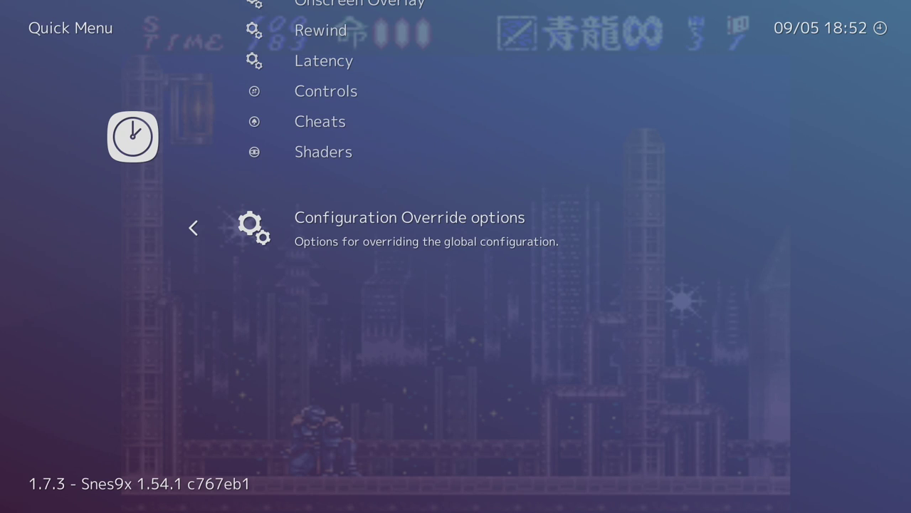
key("Return")
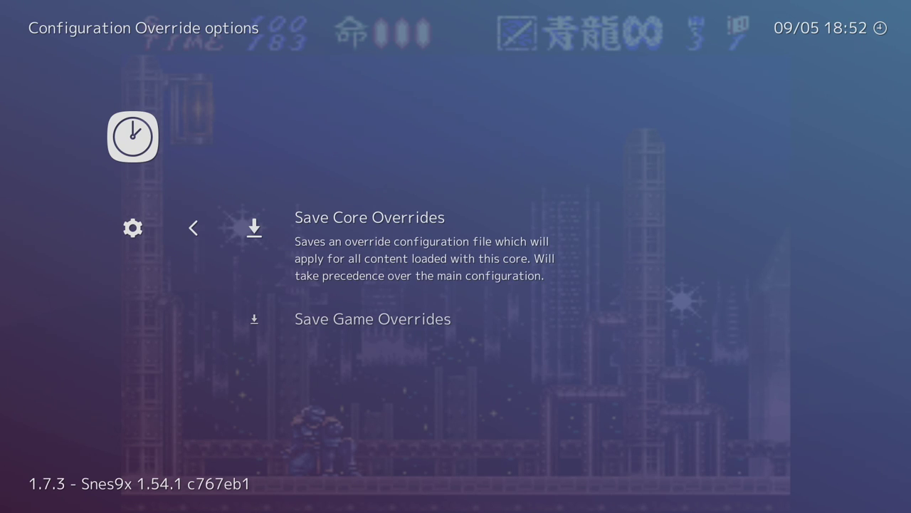
key("Down")
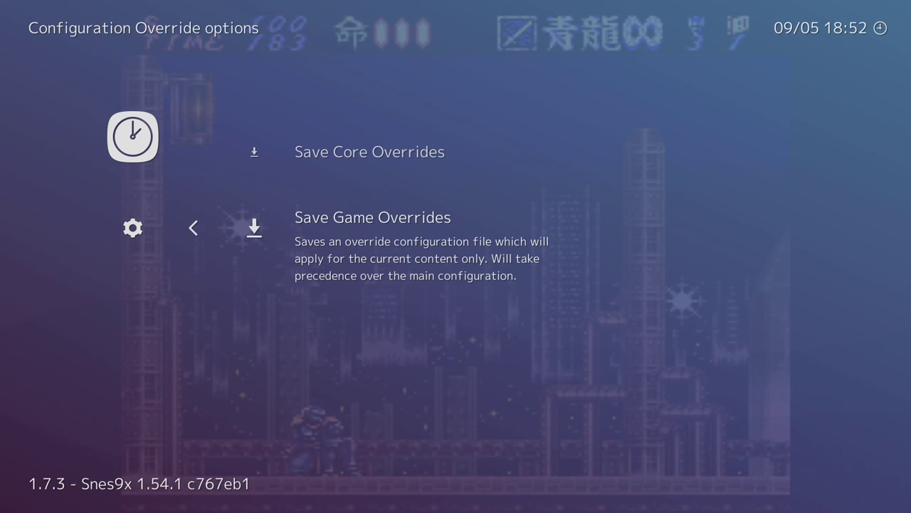
key("BackSpace")
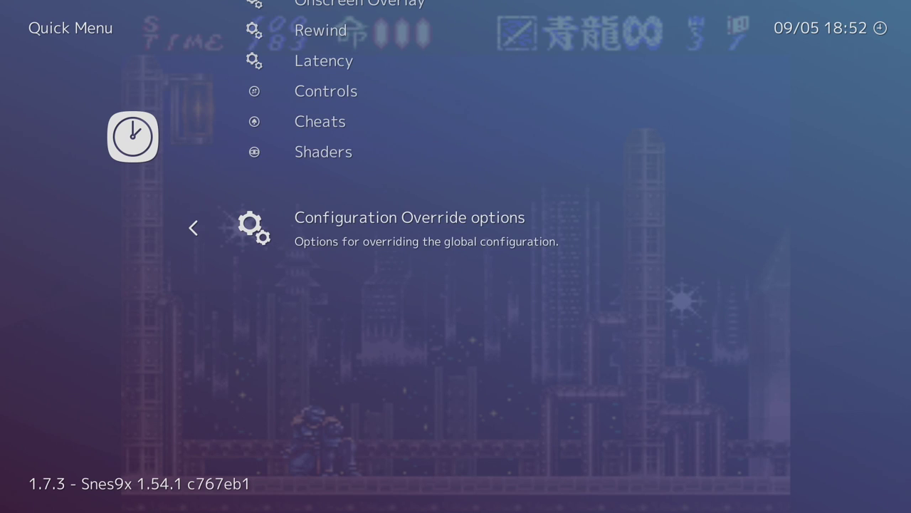
- Review the Run-Ahead options in the latency settings, including the Number of Frames to Run Ahead
key("Up")
key("Up")
key("Up")
key("Up")
key("Return")
key("Down")
key("Down")
key("Down")
key("Down")
key("Down")
key("Down")
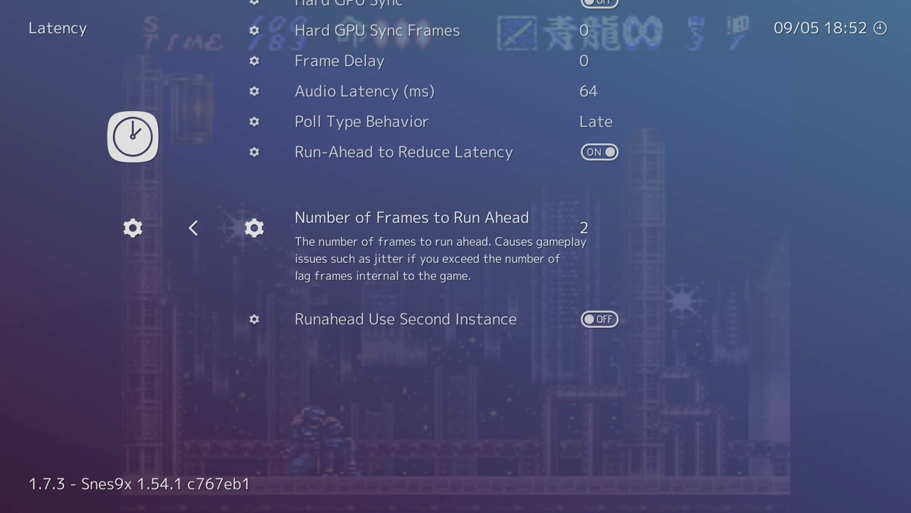
key("BackSpace")
- Return to the Quick Menu and resume the running game
key("Up")
key("Up")
key("Up")
key("Up")
key("Up")
key("Up")
key("Up")
key("Up")
key("Up")
key("Up")
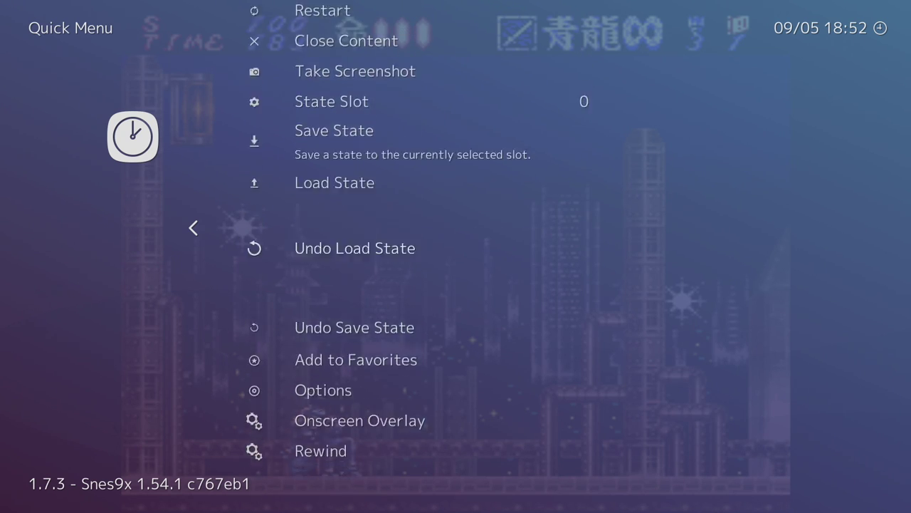
key("Up")
key("Up")
key("Up")
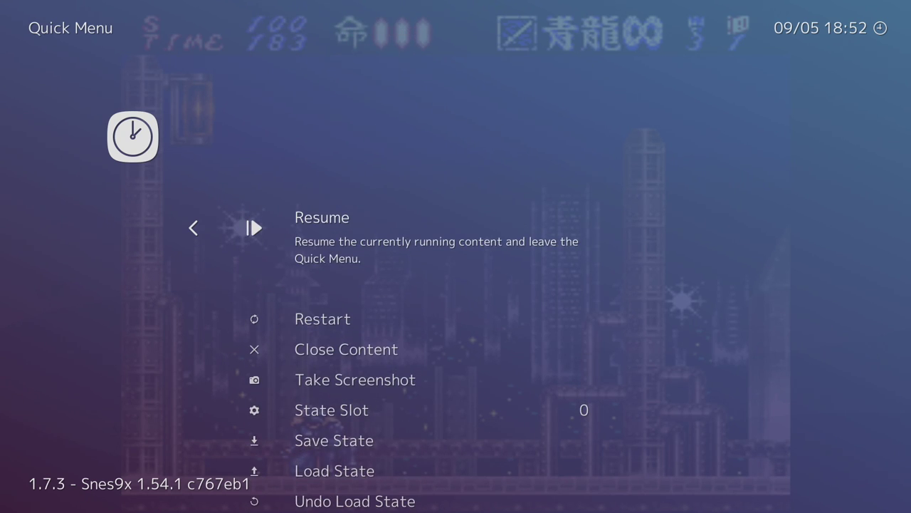
key("Return")
- Make the character jump several times to test the input response with run-ahead enabled
key("z")
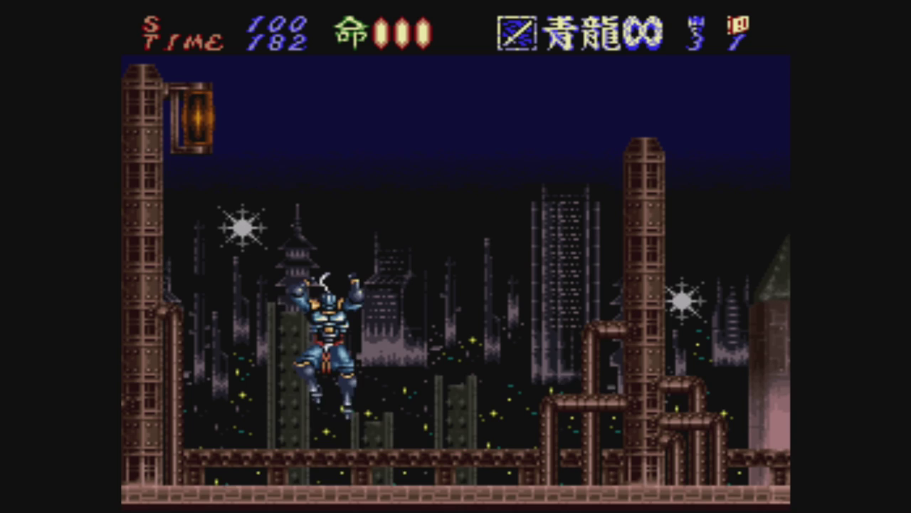
key("z")
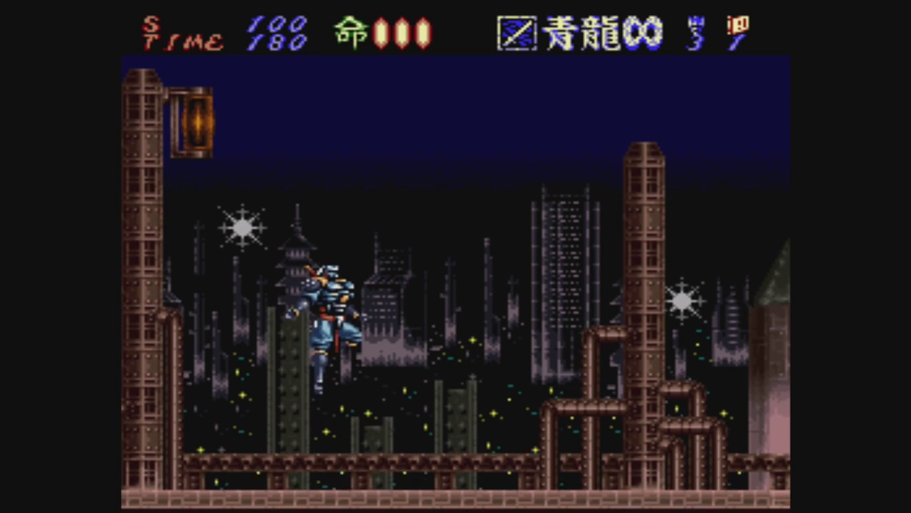
key("z")
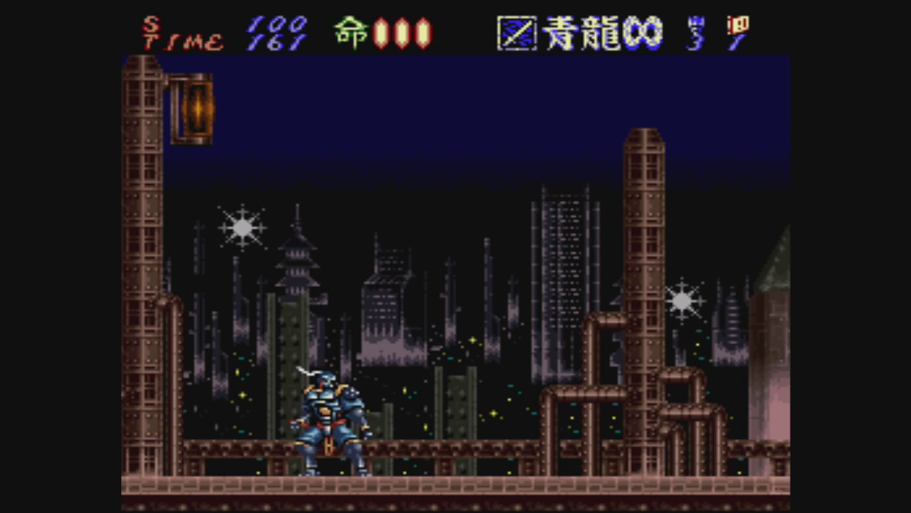
- Pause and unpause the game, and trigger another jump to check its input lag
key("p")
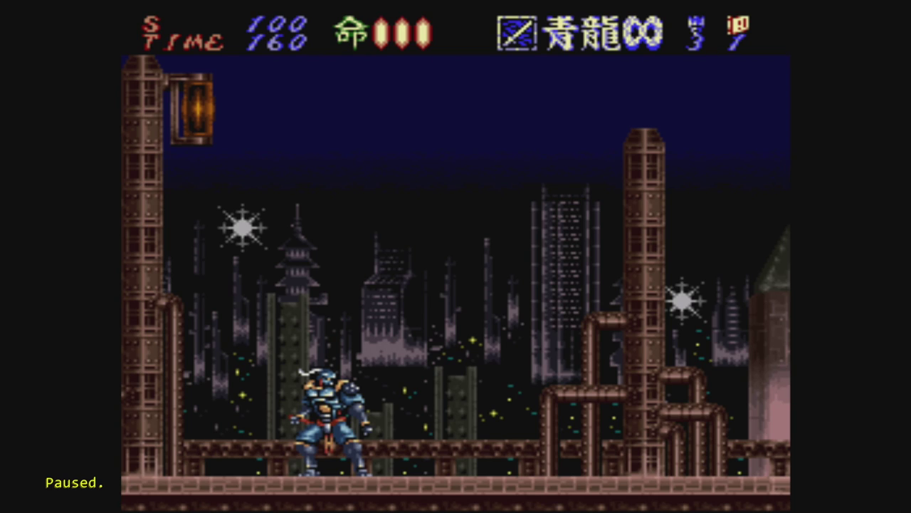
key("p")
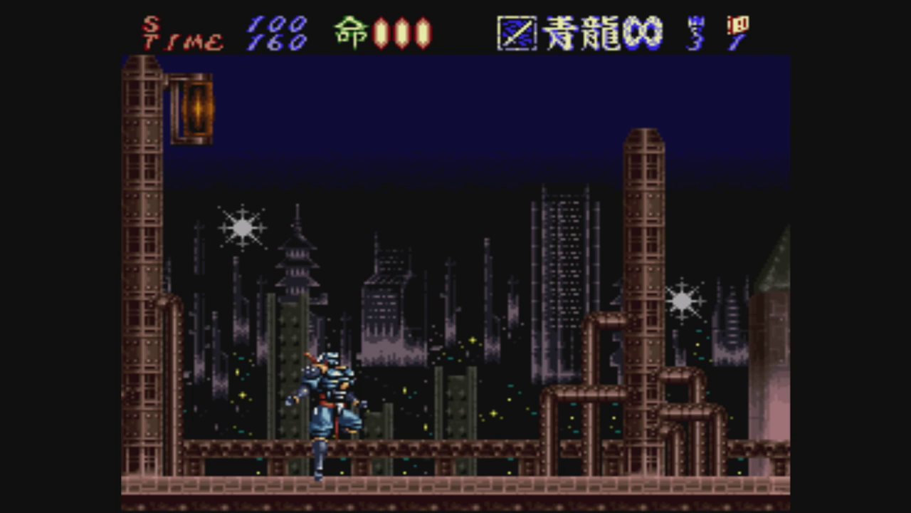
key("x")
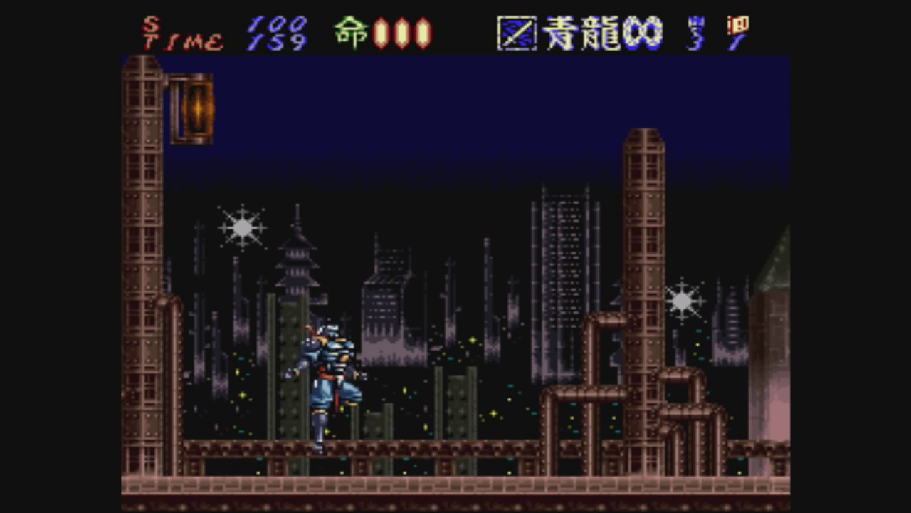
- Use the character's special attack, jump ahead and defeat the swordsman to test the controls with run-ahead enabled
key("x")
key("a")
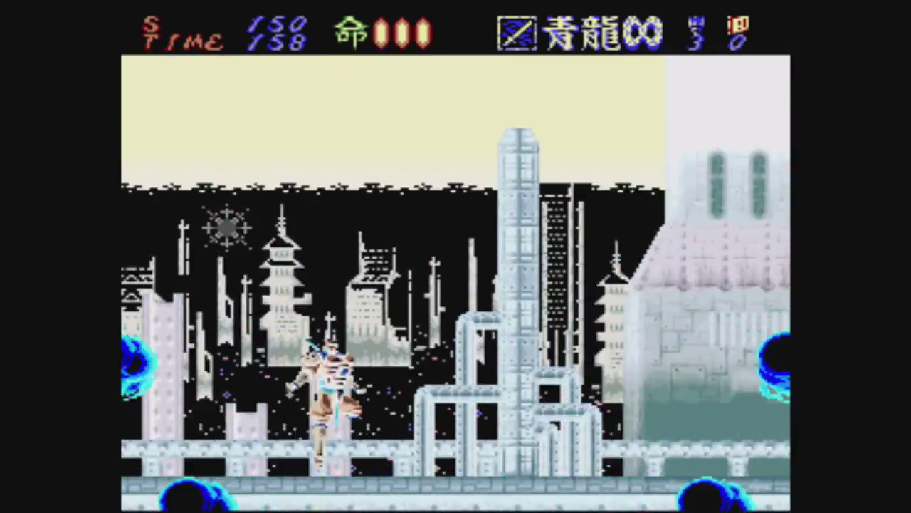
key("x")
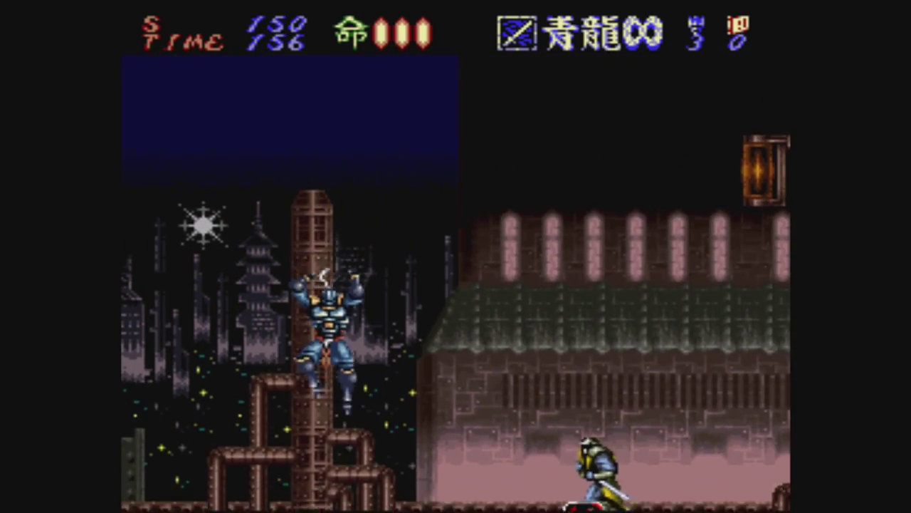
key("y")
key("Right")
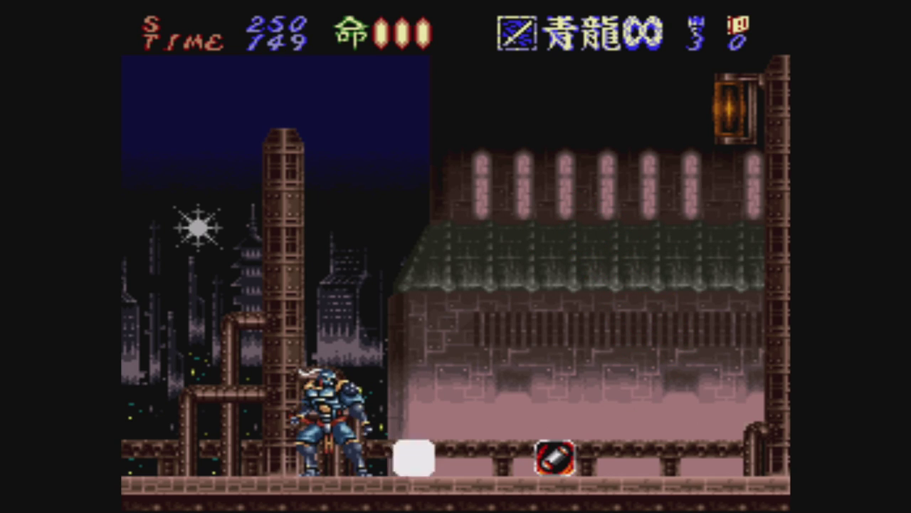
- Examine the Runahead Use Second Instance option and its description in the latency settings
key("F1")
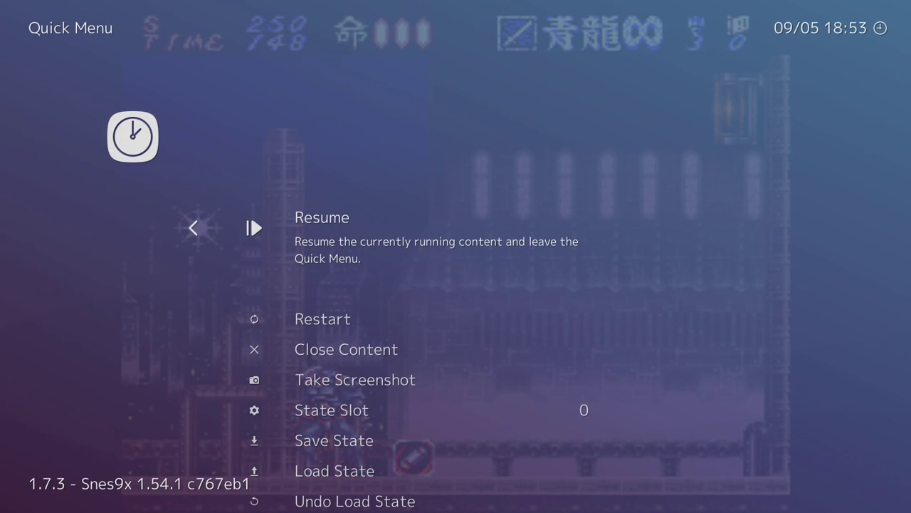
key("Down")
key("Down")
key("Down")
key("Down")
key("Down")
key("Down")
key("Down")
key("Down")
key("Down")
key("Down")
key("Down")
key("Down")
key("Down")
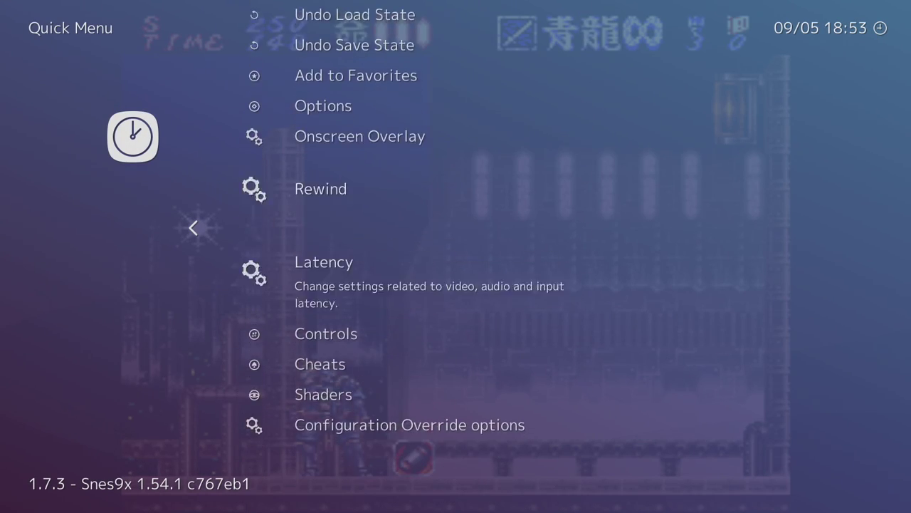
key("Return")
key("Down")
key("Down")
key("Down")
key("Down")
key("Down")
key("Down")
key("Down")
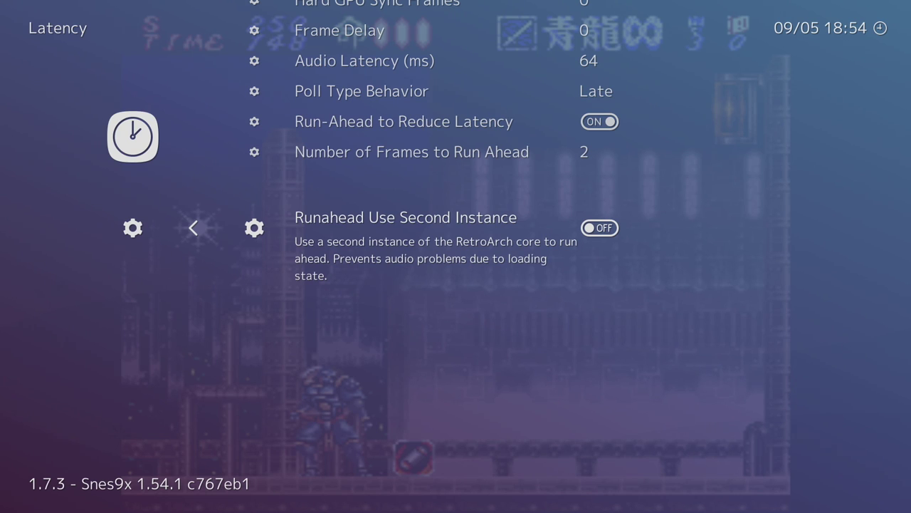
- Resume the game, defeat the leaping orange enemy near the lamp post and run onward
key("F1")
key("Right")
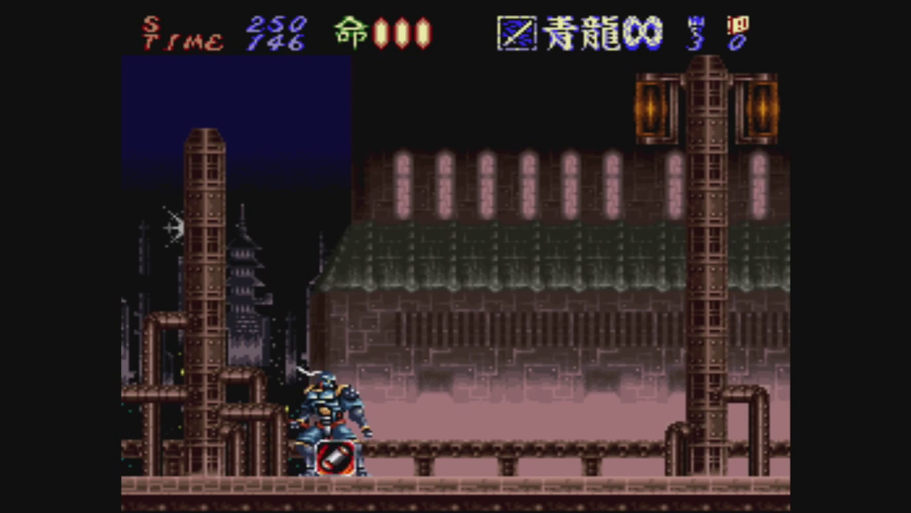
key("z")
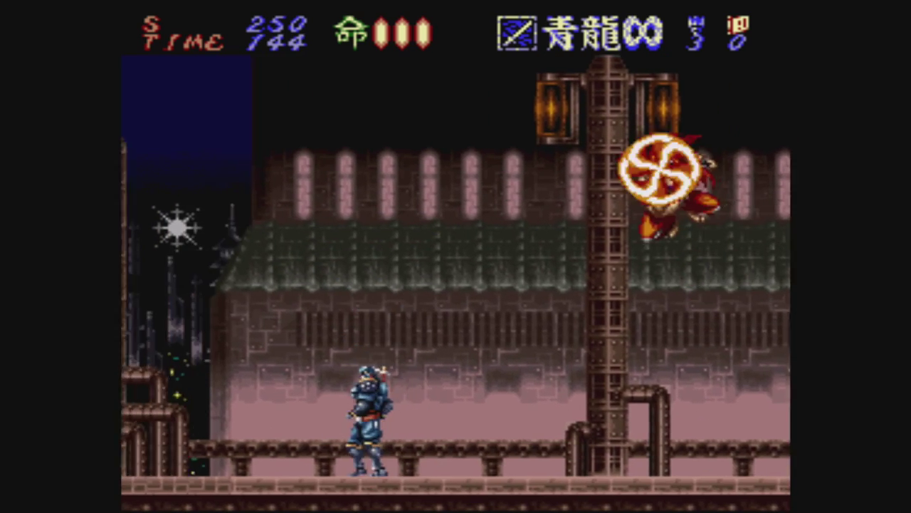
key("z")
key("Right")
key("x")
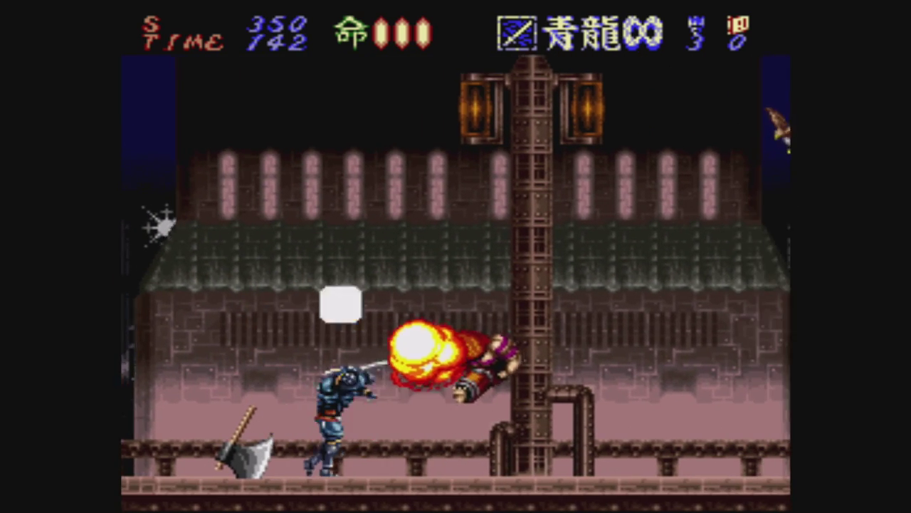
key("Right")
key("z")
key("x")
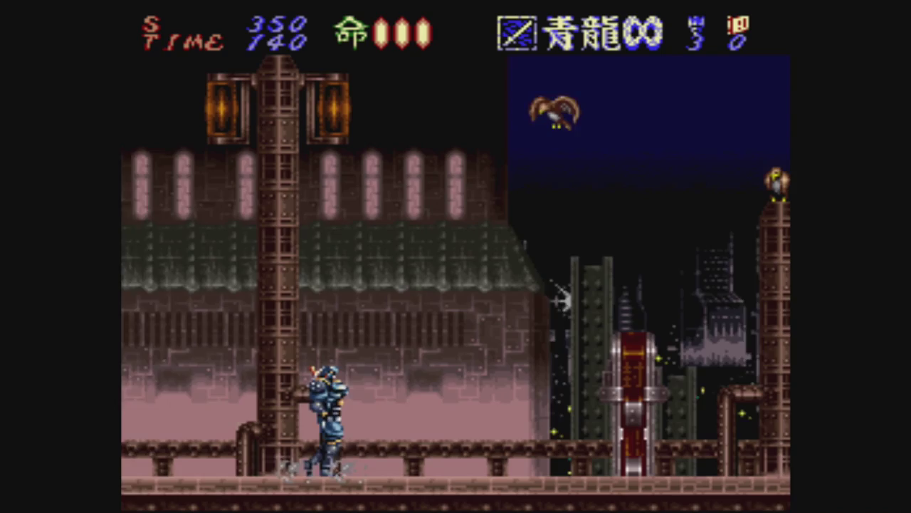
- Advance through the stage past the birds with jumps and sword attacks to test the input response
key("Right")
key("z")
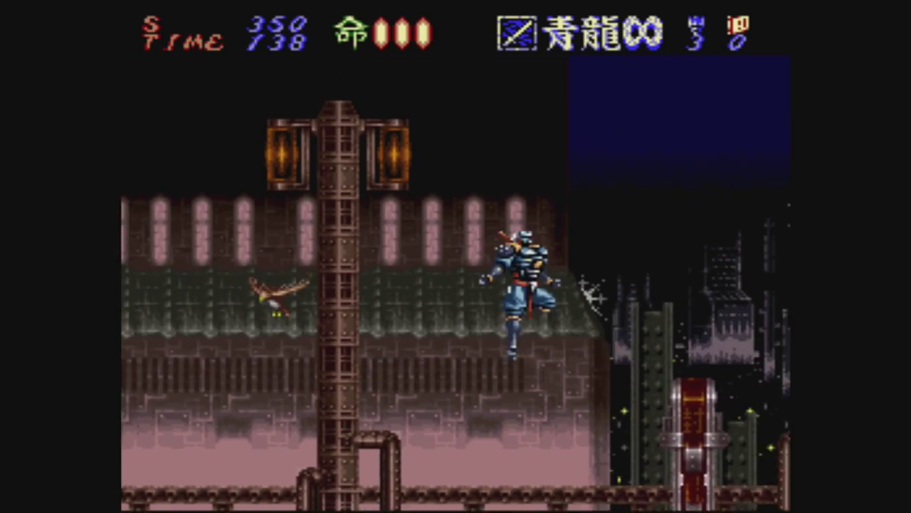
key("x")
key("Right")
key("x")
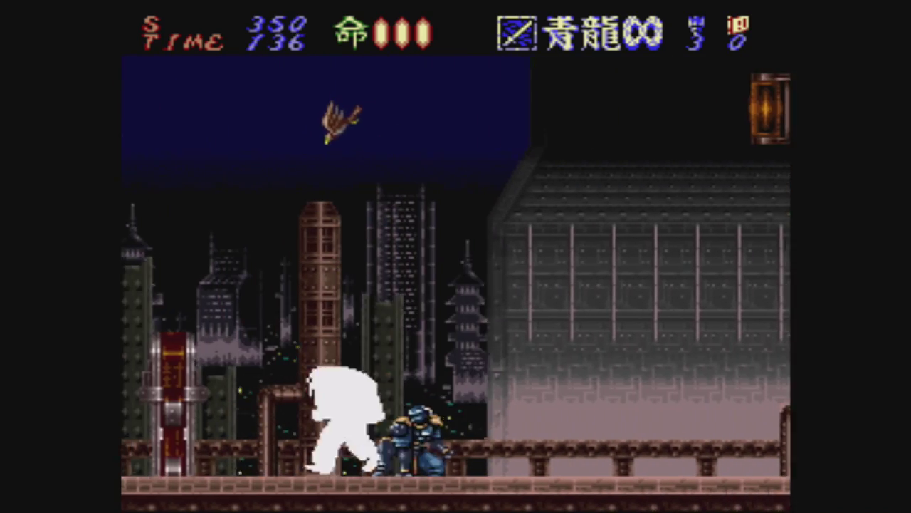
key("Right")
key("z")
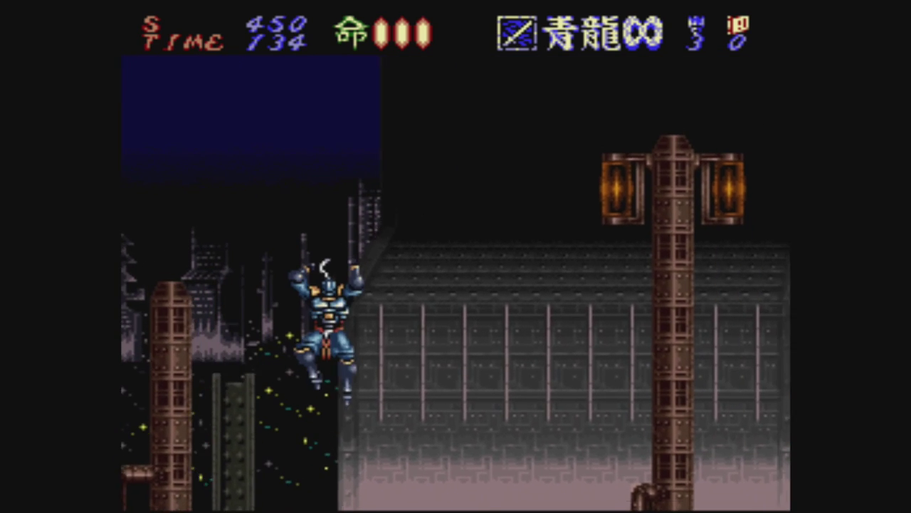
key("Right")
key("z")
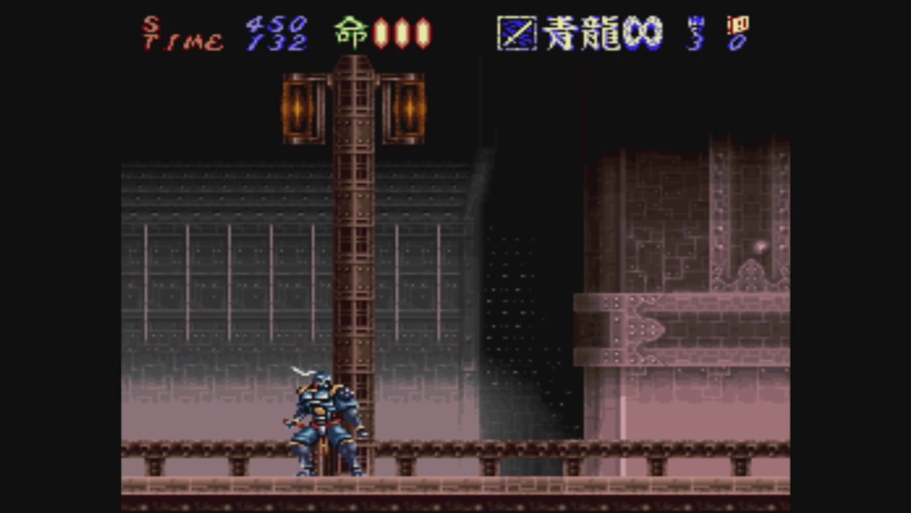
- Jump repeatedly under the hovering machine and strike the yellow soldiers dropping from it
key("z")
key("Right")
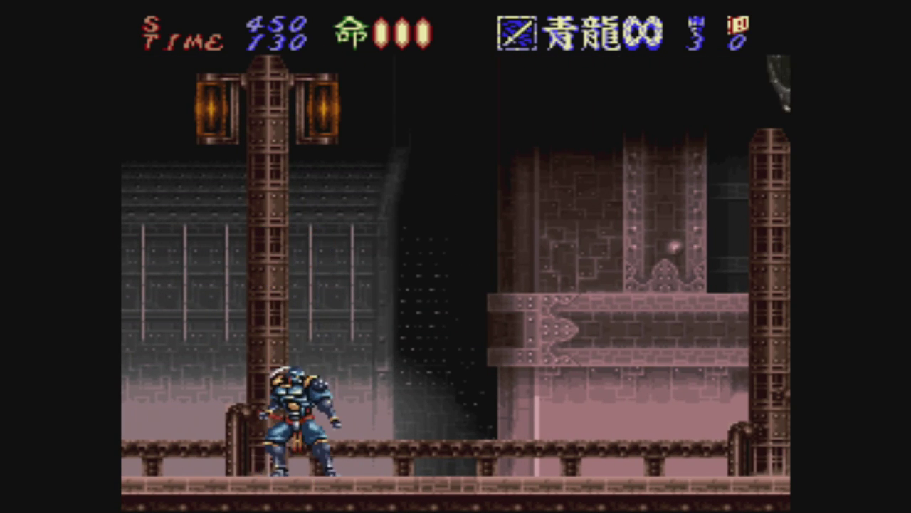
key("z")
key("Down")
key("z")
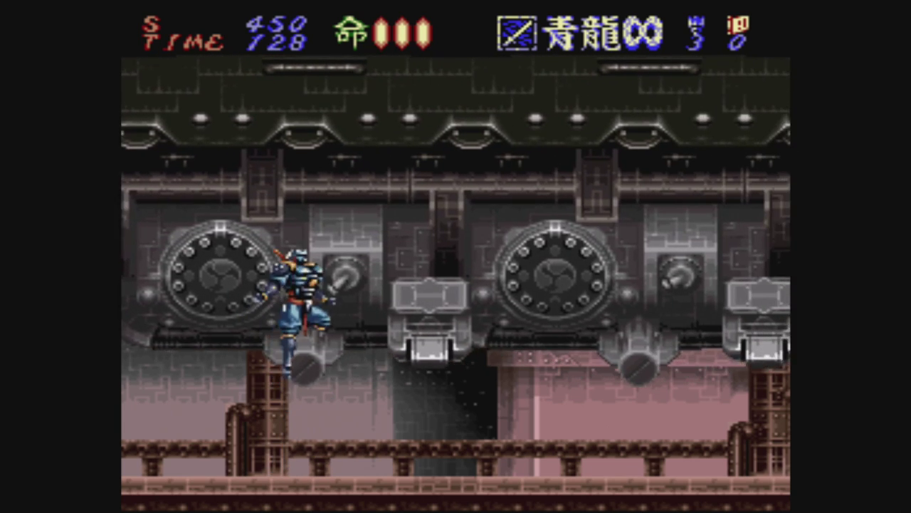
key("Right")
key("x")
key("z")
key("z")
key("x")
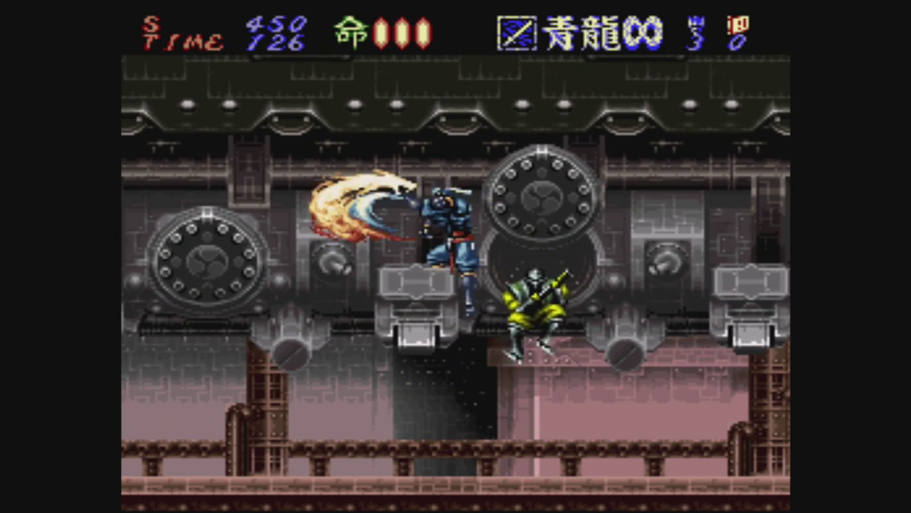
key("x")
key("z")
key("Down")
key("x")
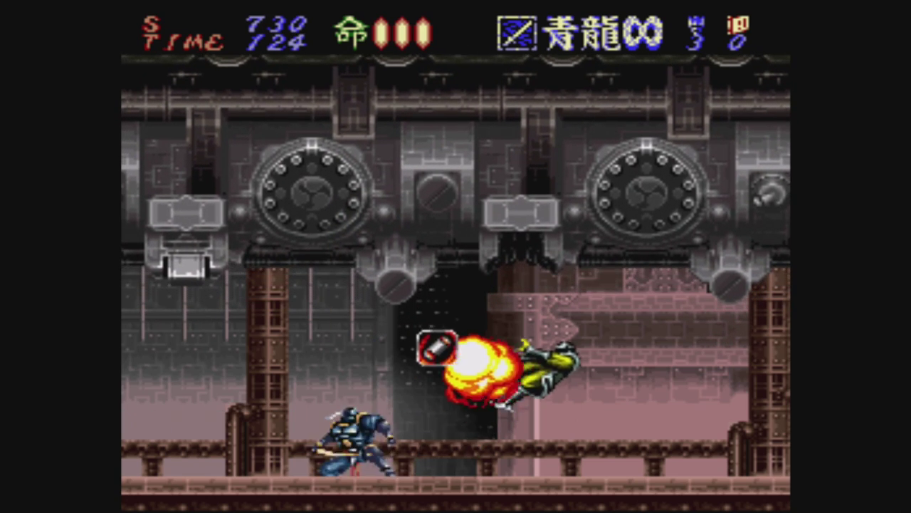
- Defeat the remaining soldiers under the machine and move forward once it has passed
key("Right")
key("x")
key("Down")
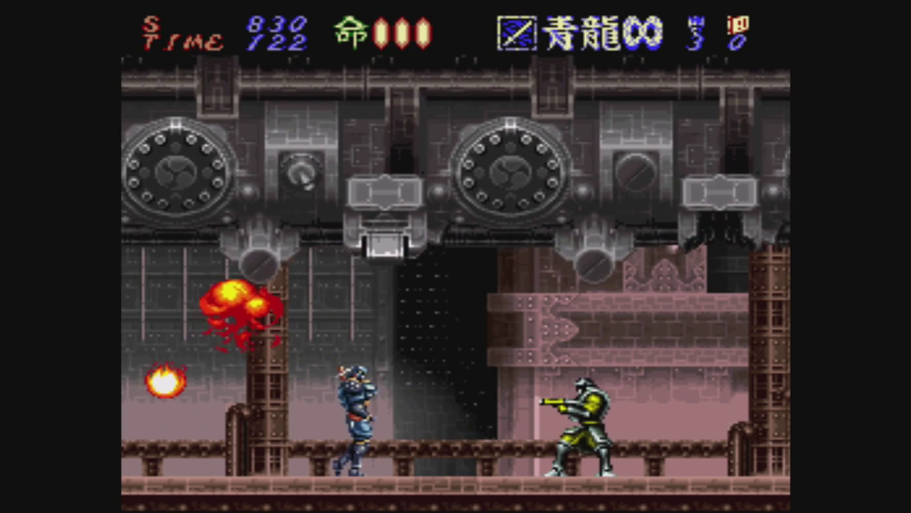
key("x")
key("Right")
key("Down")
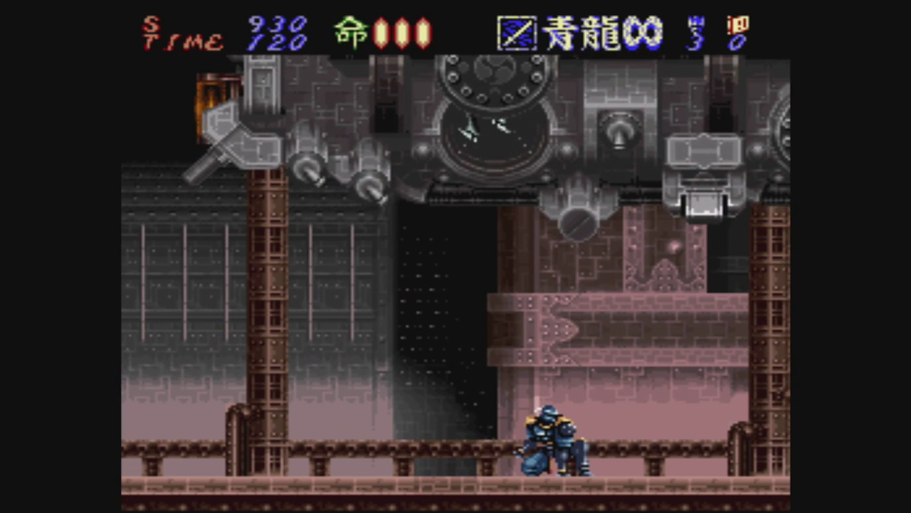
key("Left")
key("x")
key("Right")
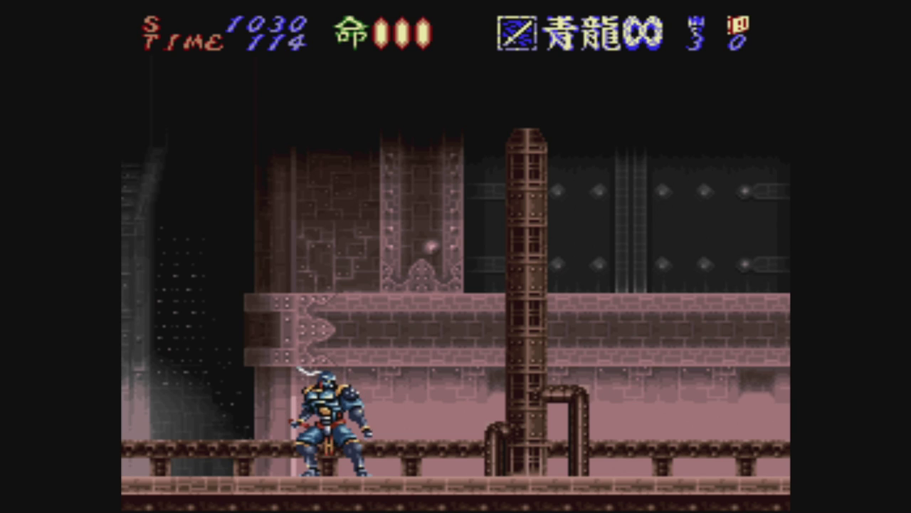
- Close the running Hagane content and return to the play history
key("F1")
key("Down")
key("Down")
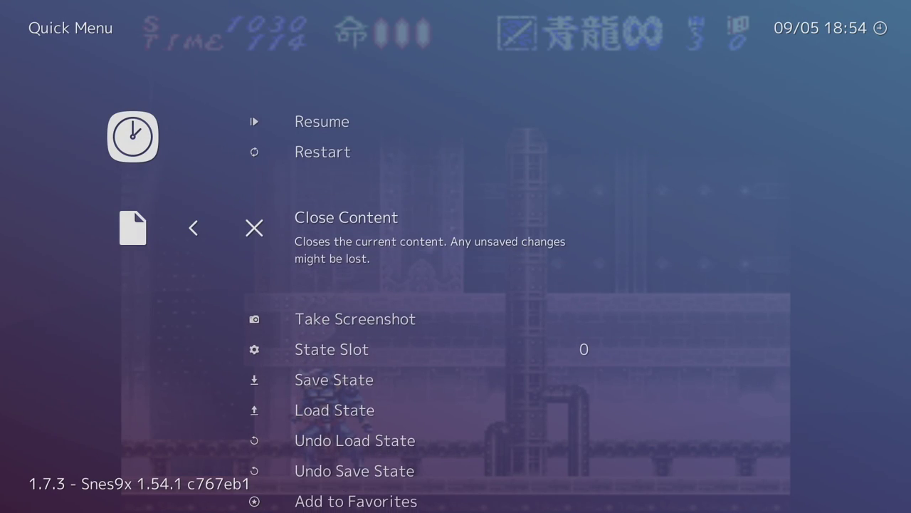
key("Return")
key("BackSpace")
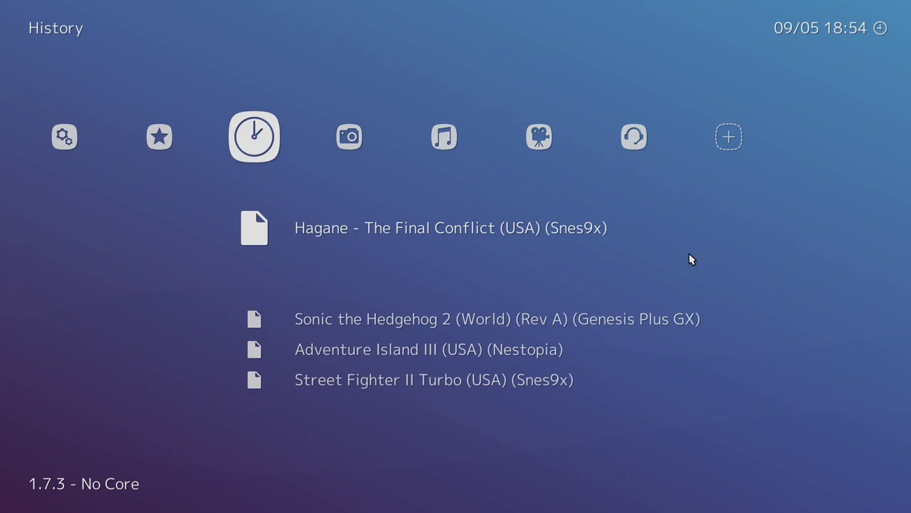
- Run Sonic the Hedgehog 2 (World) (Rev A) with Genesis Plus GX from the history and pause it
key("Down")
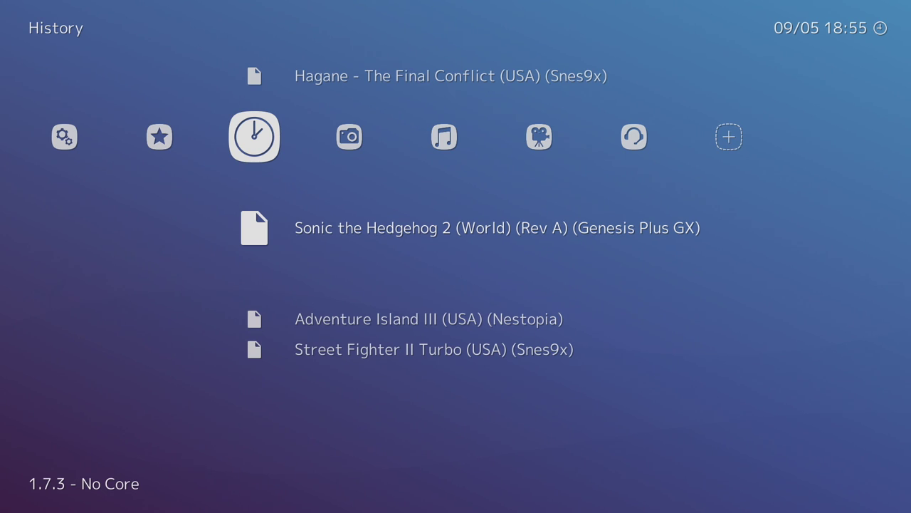
key("Return")
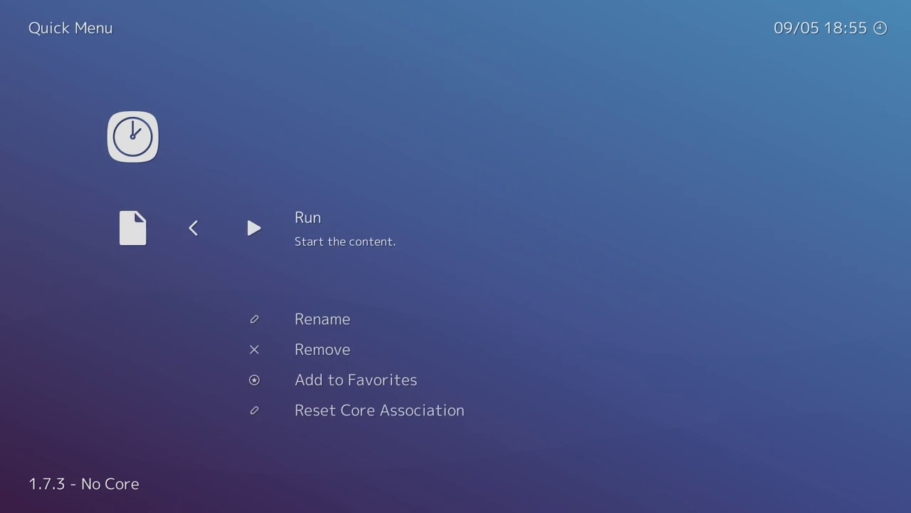
key("Return")
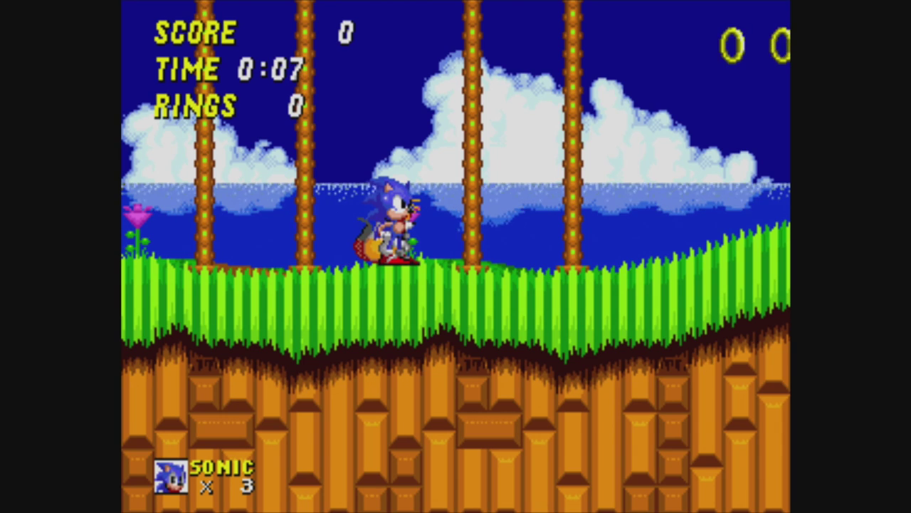
key("p")
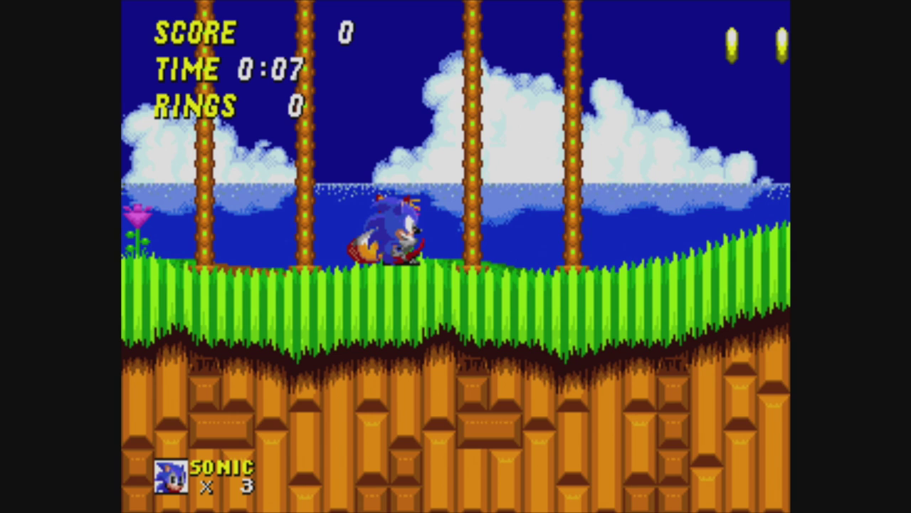
- Turn on Run-Ahead to Reduce Latency for this game and set Number of Frames to Run Ahead to 2
key("F1")
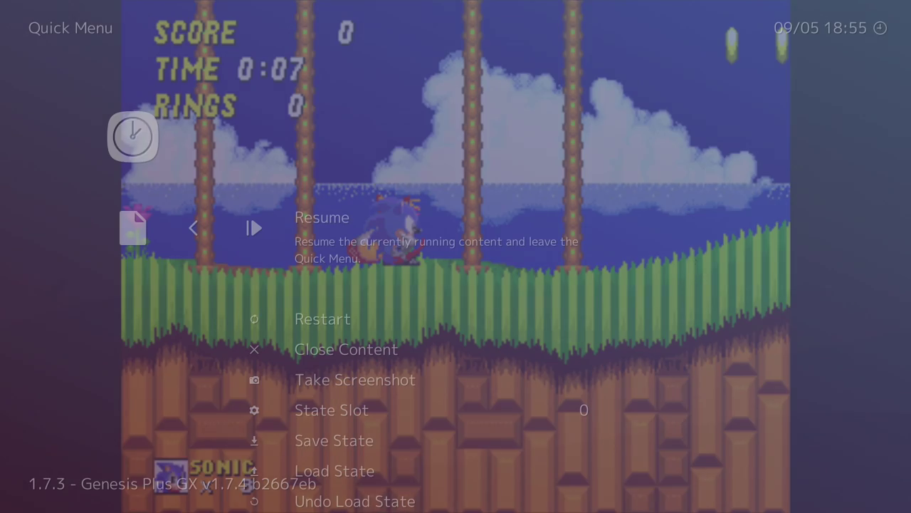
key("Down")
key("Down")
key("Down")
key("Down")
key("Down")
key("Down")
key("Down")
key("Down")
key("Down")
key("Down")
key("Down")
key("Down")
key("Down")
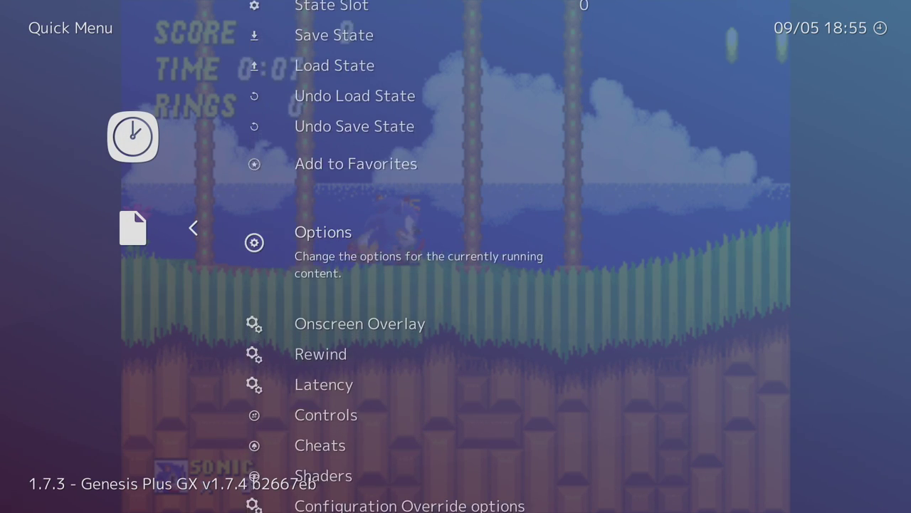
key("Return")
key("Down")
key("Down")
key("Down")
key("Down")
key("Down")
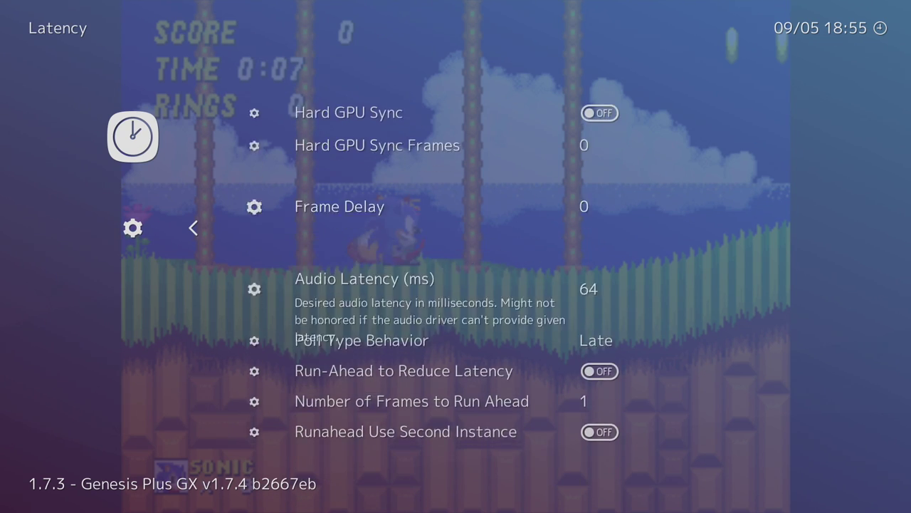
key("Right")
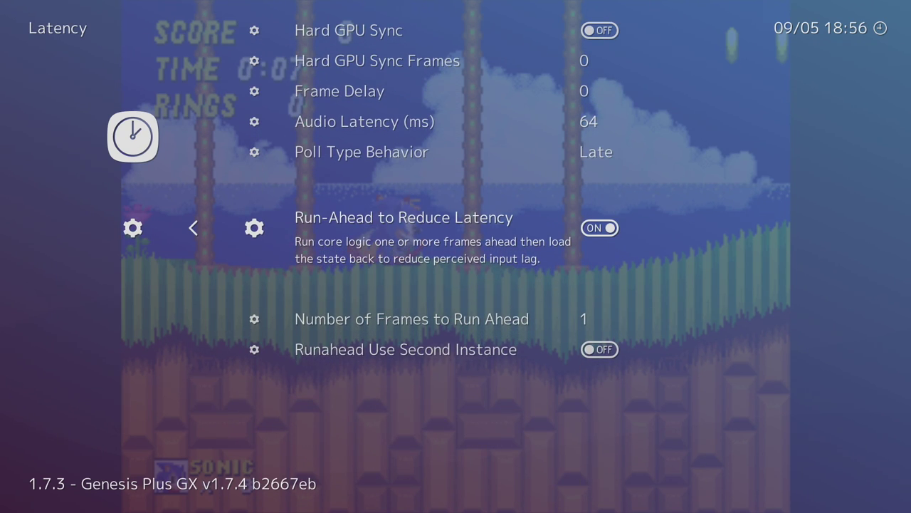
key("Down")
key("Right")
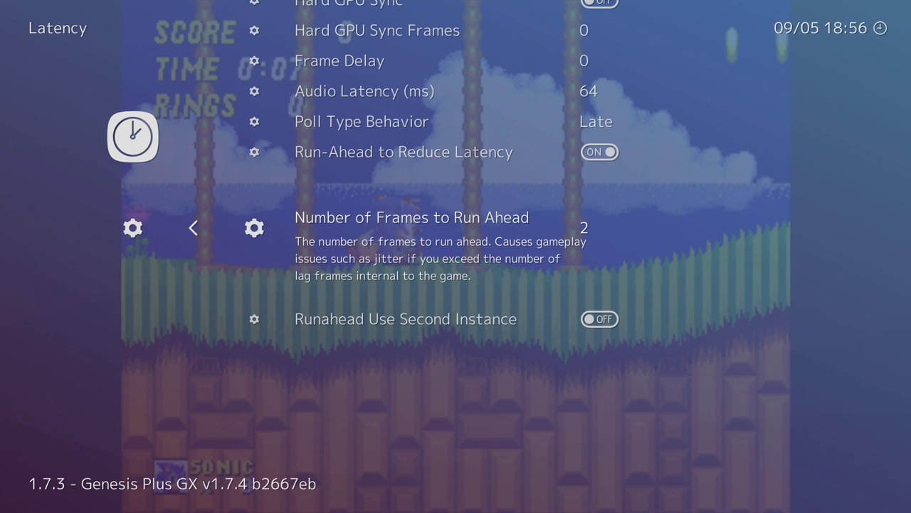
- Save the latency settings as game overrides for Sonic the Hedgehog 2
key("BackSpace")
key("Down")
key("Down")
key("Down")
key("Down")
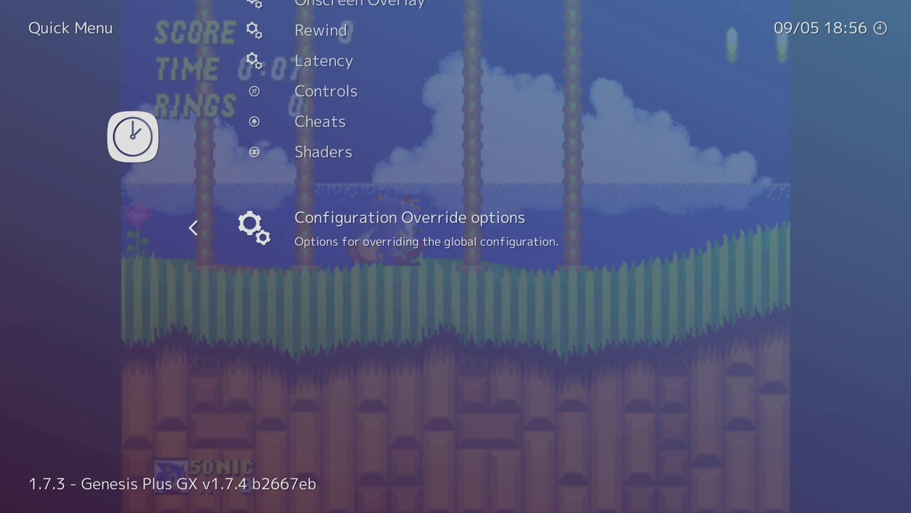
key("Return")
key("Down")
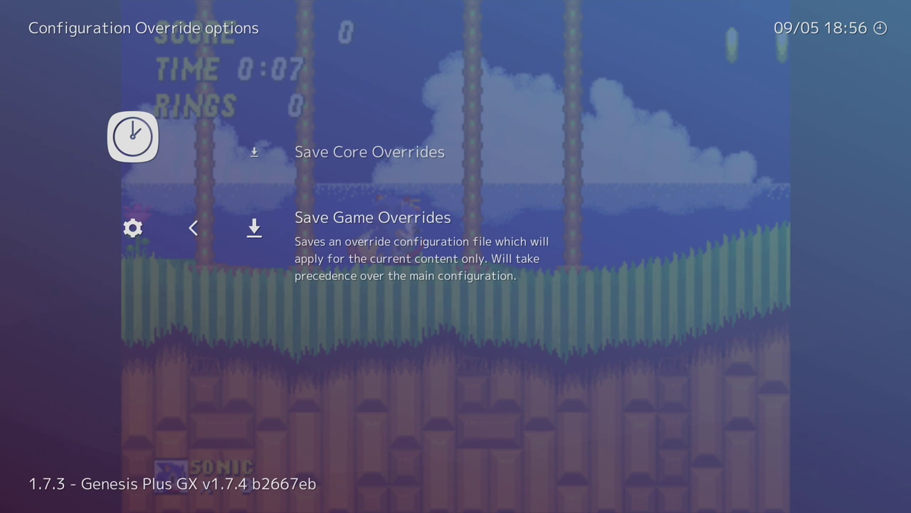
key("Return")
- Go back to the start of the Quick Menu and resume Sonic the Hedgehog 2
key("BackSpace")
key("Up")
key("Up")
key("Up")
key("Up")
key("Up")
key("Up")
key("Up")
key("Up")
key("Up")
key("Up")
key("Up")
key("Up")
key("Up")
key("Up")
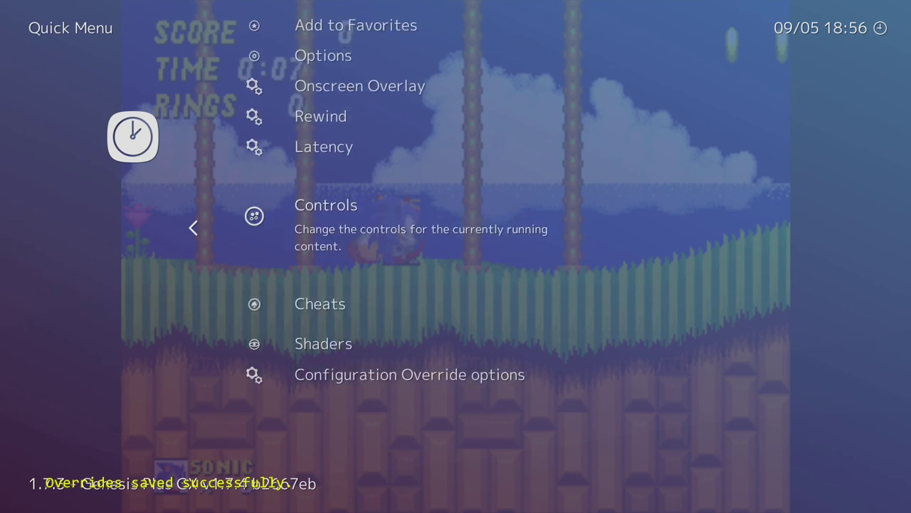
key("Up")
key("Up")
key("Up")
key("Return")
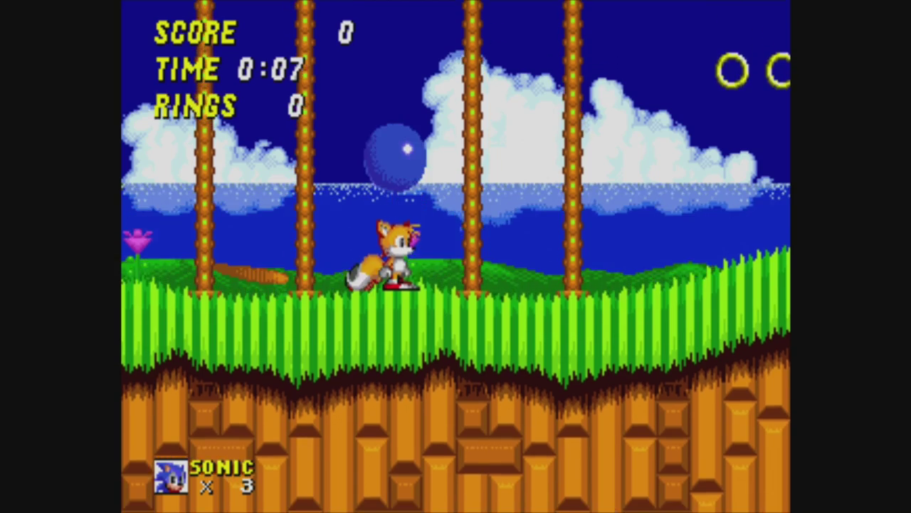
- Run forward with Sonic, jumping repeatedly and collecting rings, to test the input response with run-ahead enabled
key("Right")
key("x")
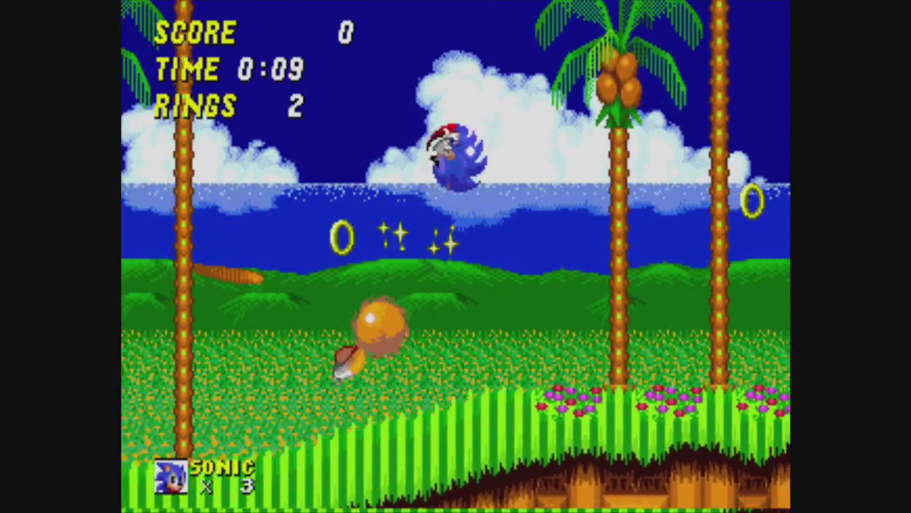
key("Right")
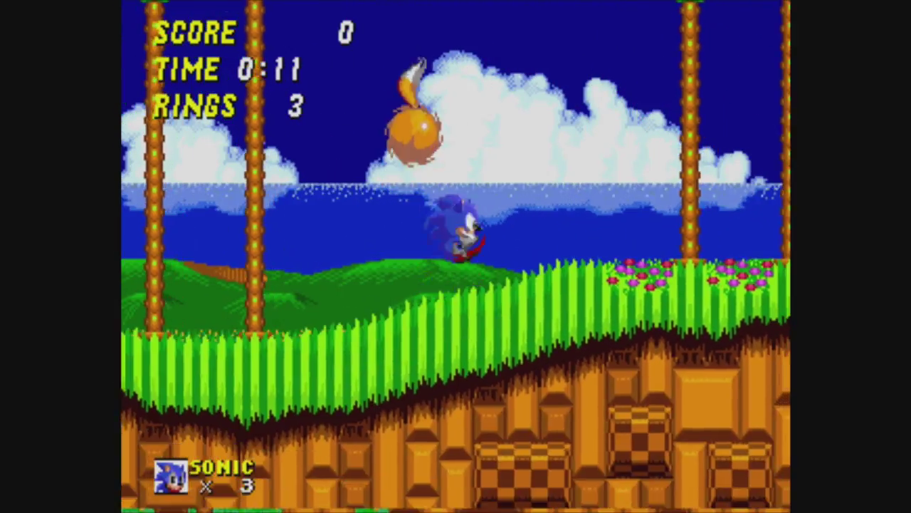
key("x")
key("Right")
key("x")
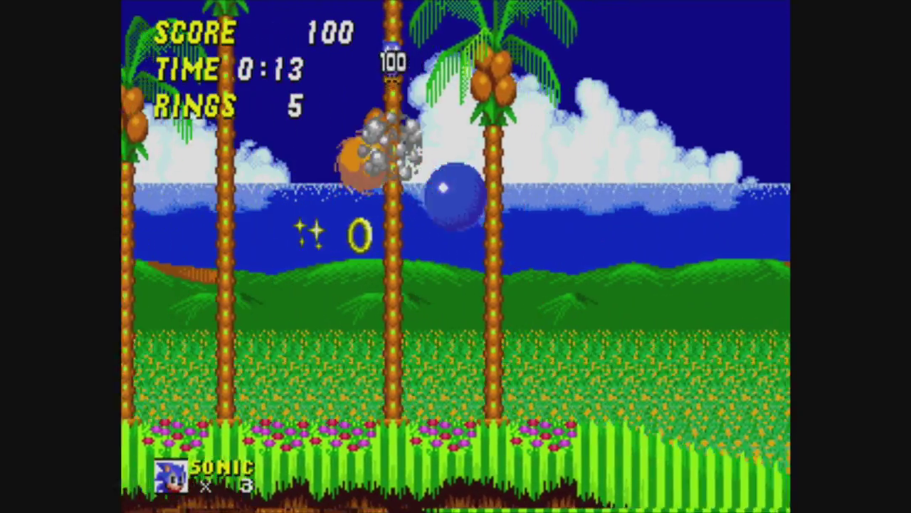
key("x")
key("Right")
key("x")
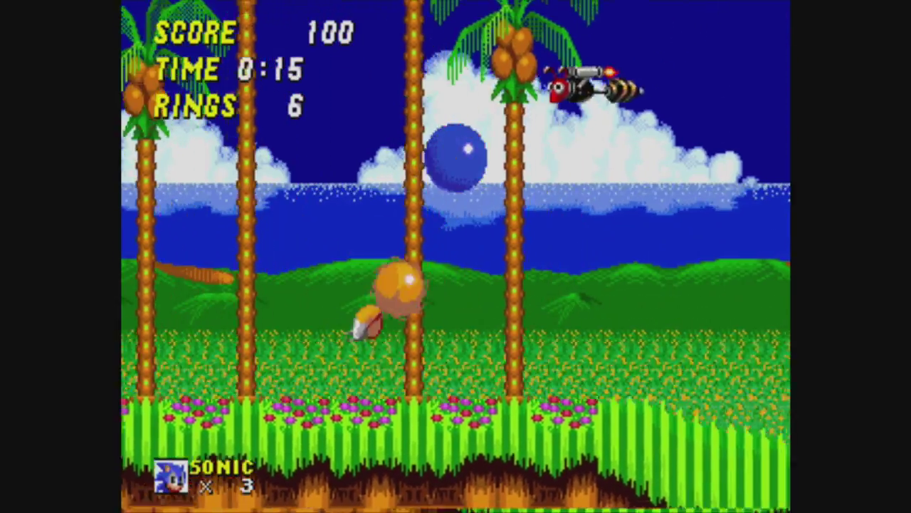